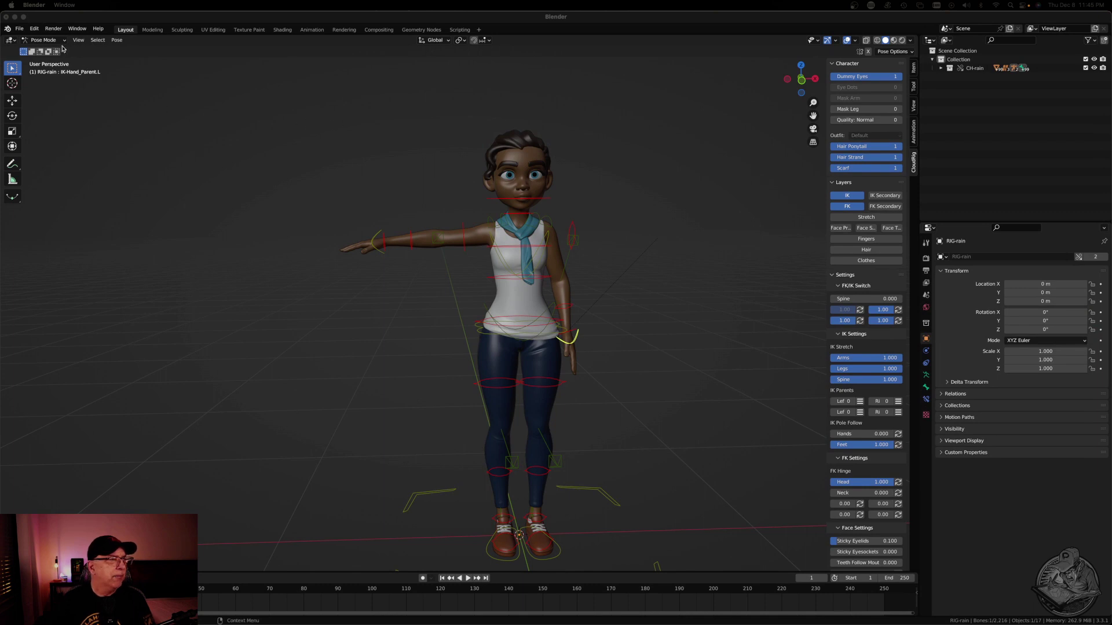
# Start a new General file, discarding the current unsaved scene.
pyautogui.click(19, 29)
pyautogui.moveTo(33, 38)
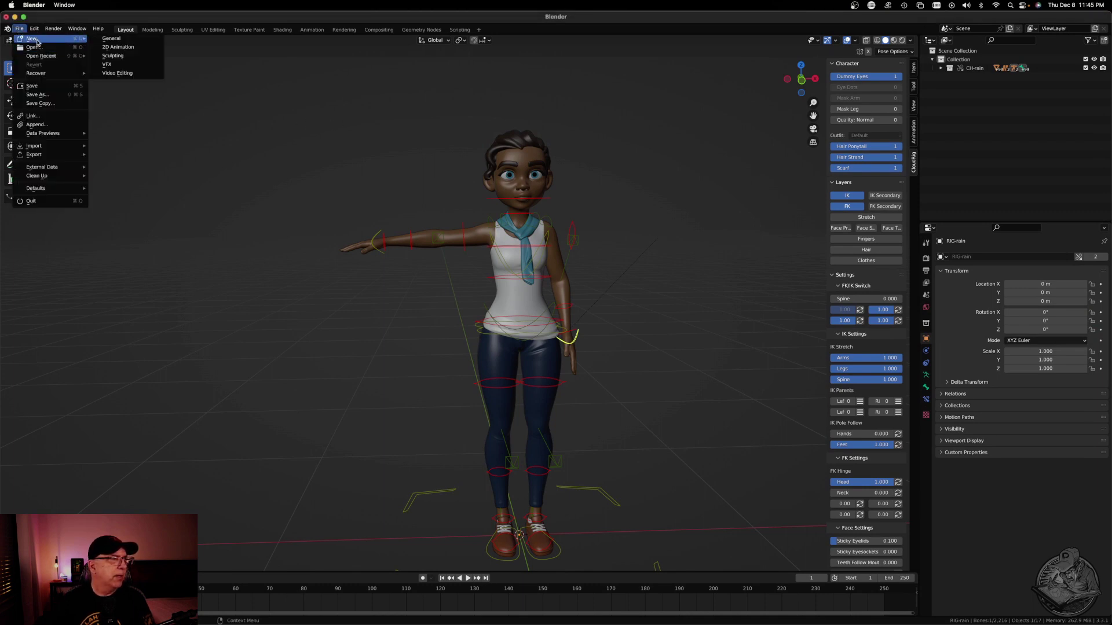
pyautogui.click(112, 38)
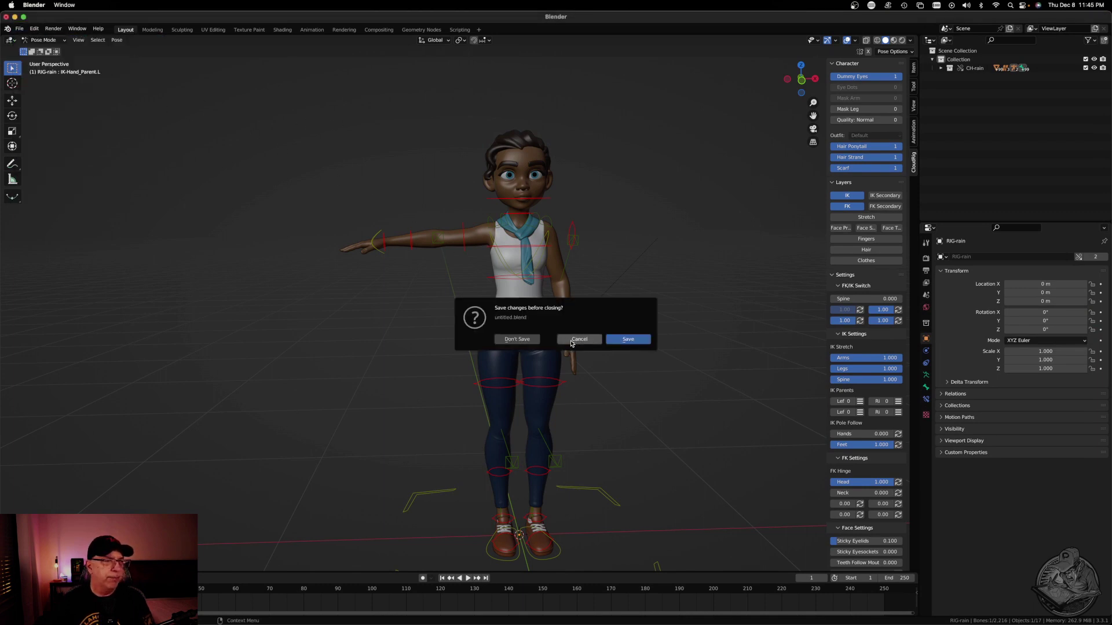
pyautogui.click(515, 342)
# Delete the default camera, cube and light, leaving the scene empty.
pyautogui.moveTo(663, 110); pyautogui.dragTo(149, 385)
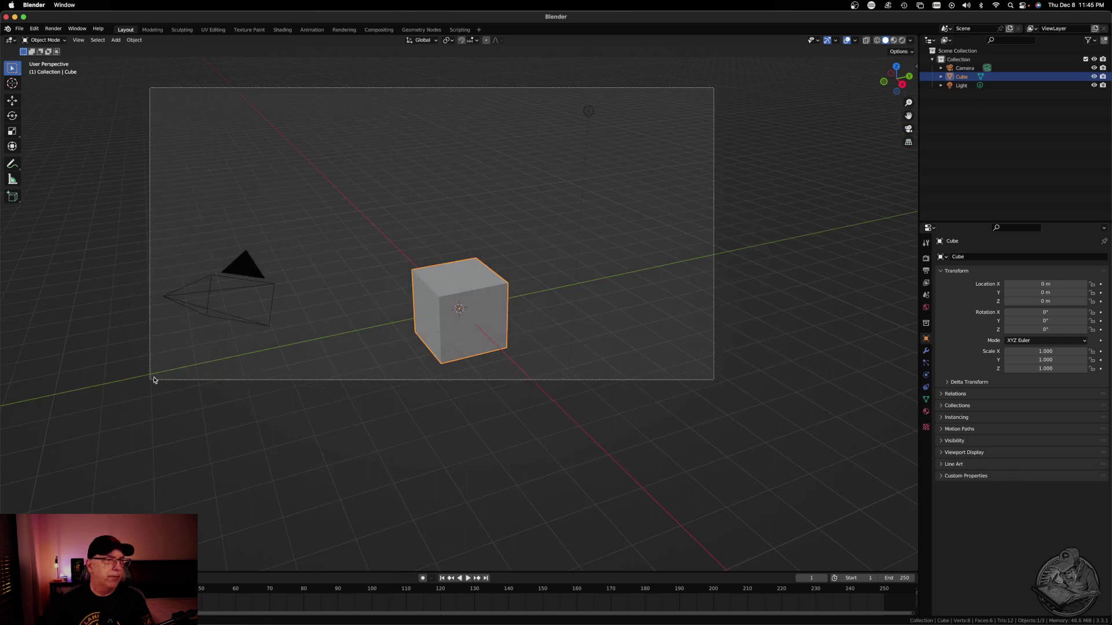
pyautogui.press('x')
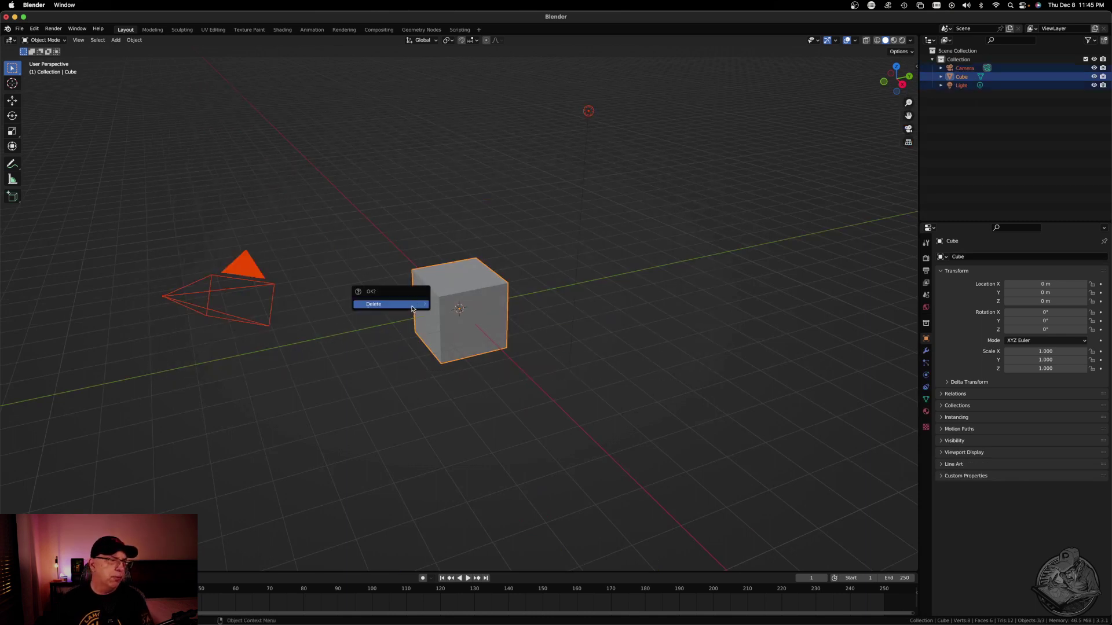
pyautogui.click(413, 309)
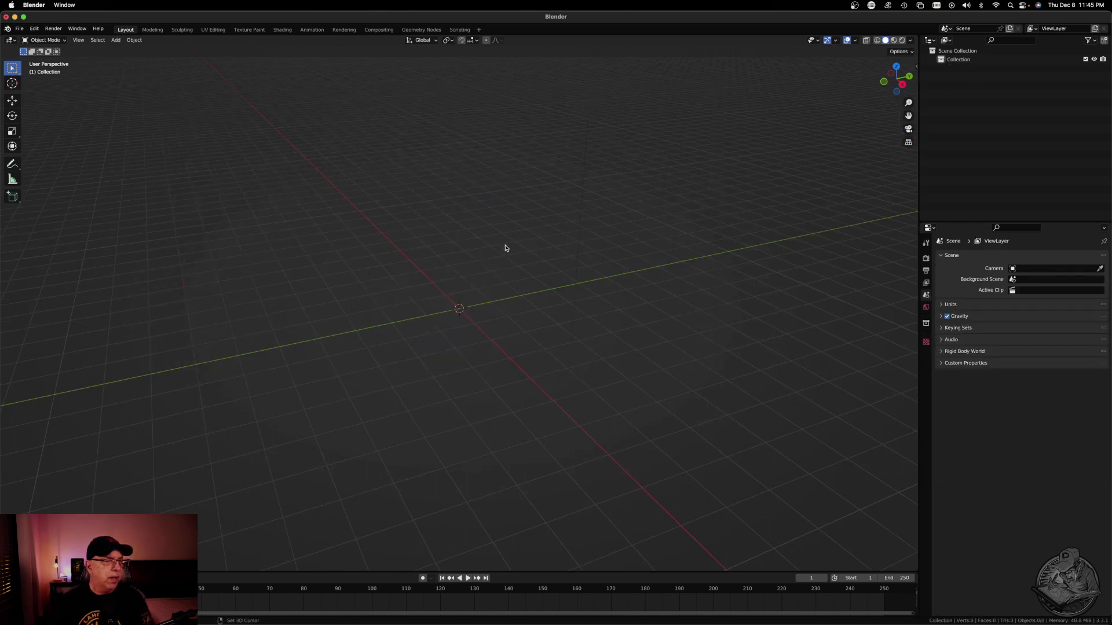
pyautogui.moveTo(505, 248)
pyautogui.mouseDown(button='middle')
pyautogui.moveTo(551, 365)
pyautogui.moveTo(486, 346)
pyautogui.moveTo(474, 325)
pyautogui.mouseUp(button='middle')
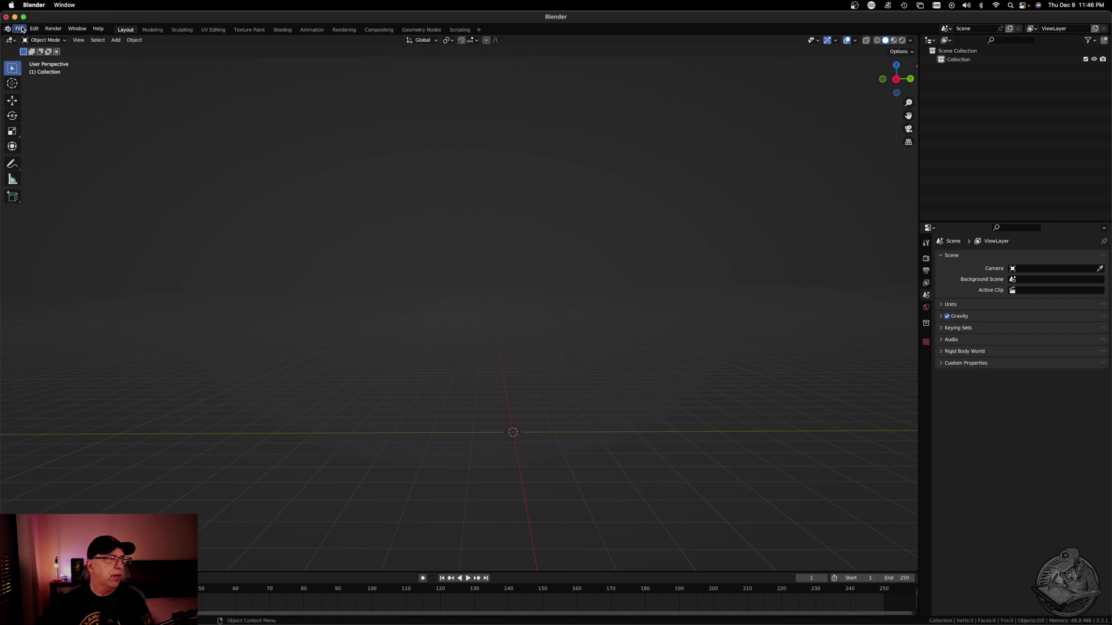
# Link the CH-rain collection from the Rain blend file's Collection folder.
pyautogui.click(21, 29)
pyautogui.moveTo(35, 38)
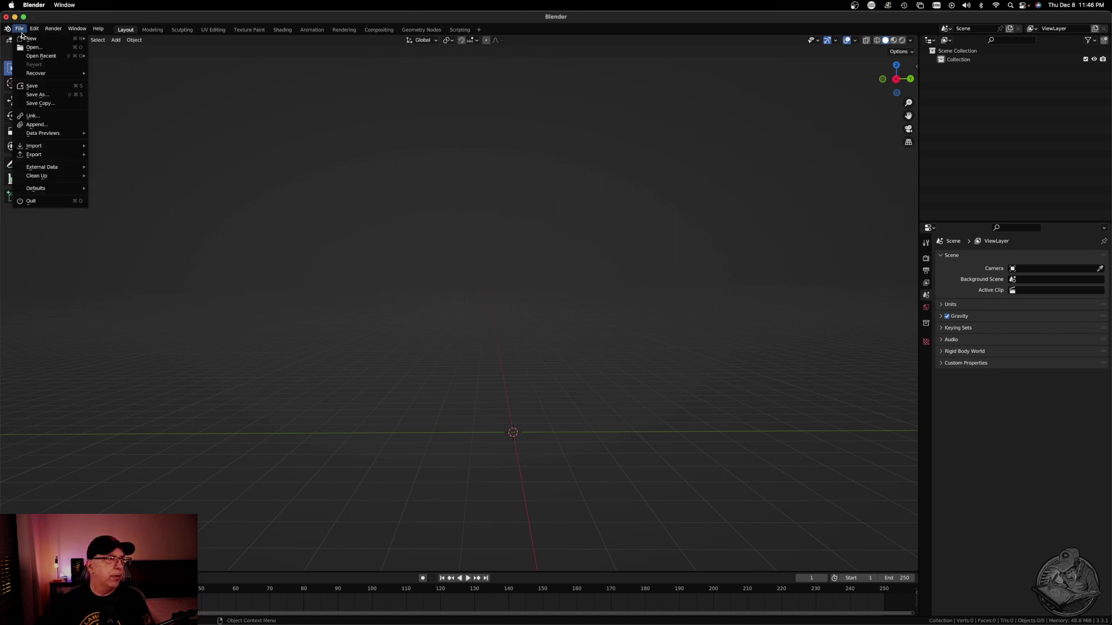
pyautogui.click(49, 117)
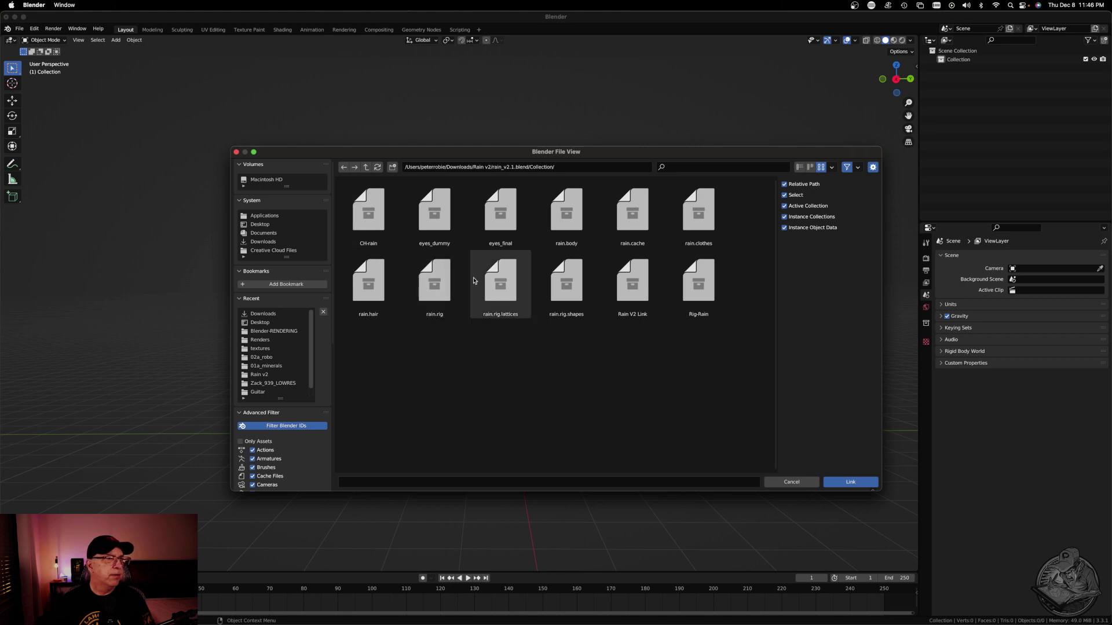
pyautogui.click(367, 168)
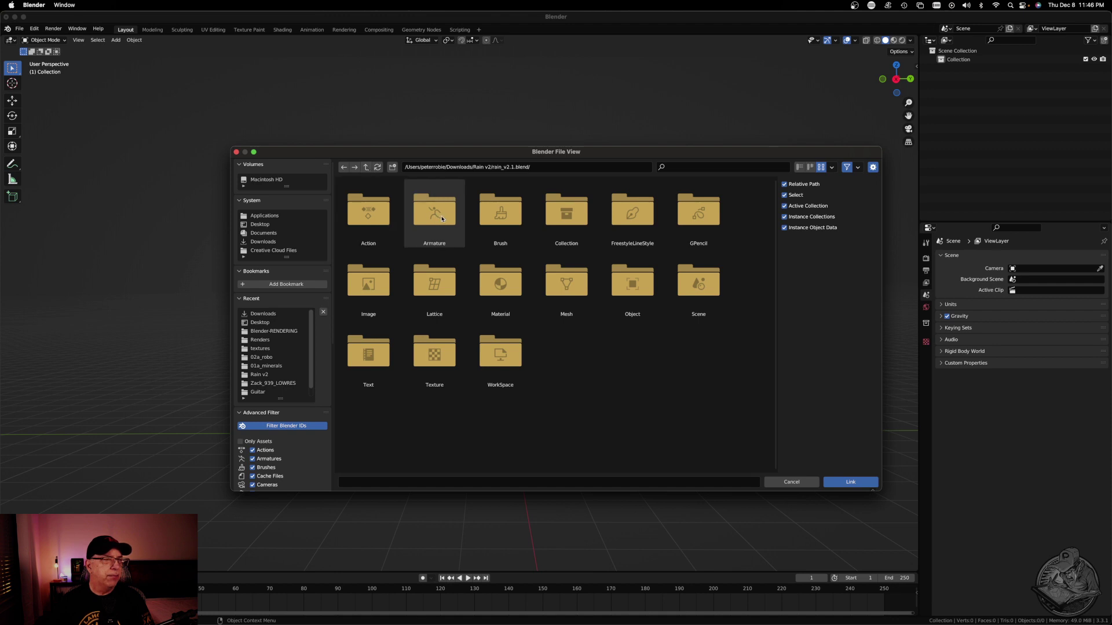
pyautogui.click(573, 220)
pyautogui.doubleClick(573, 220)
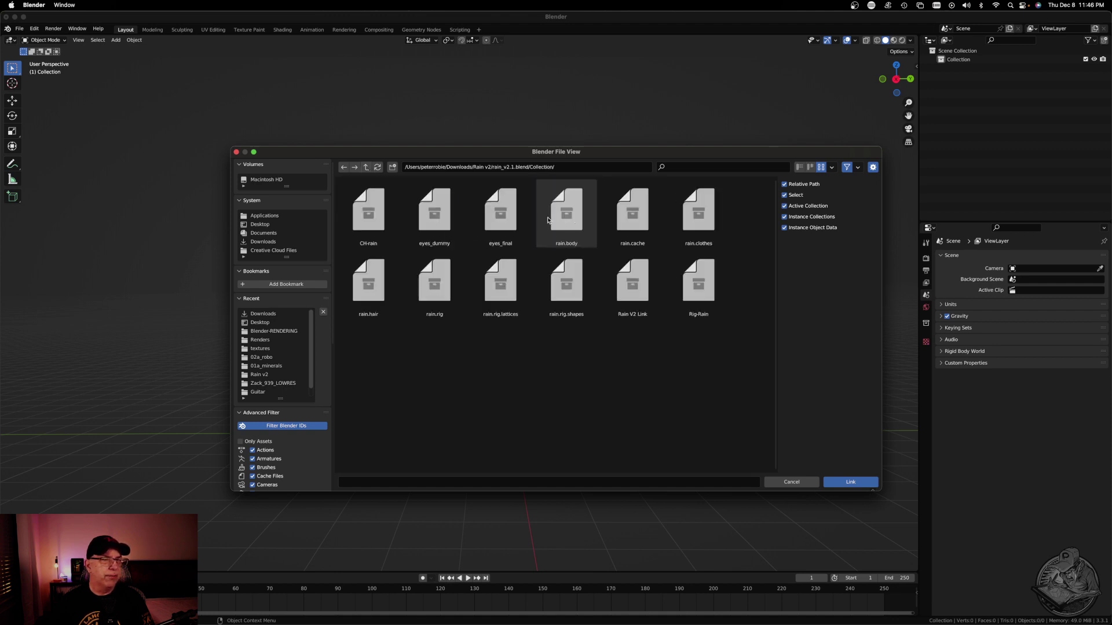
pyautogui.click(367, 222)
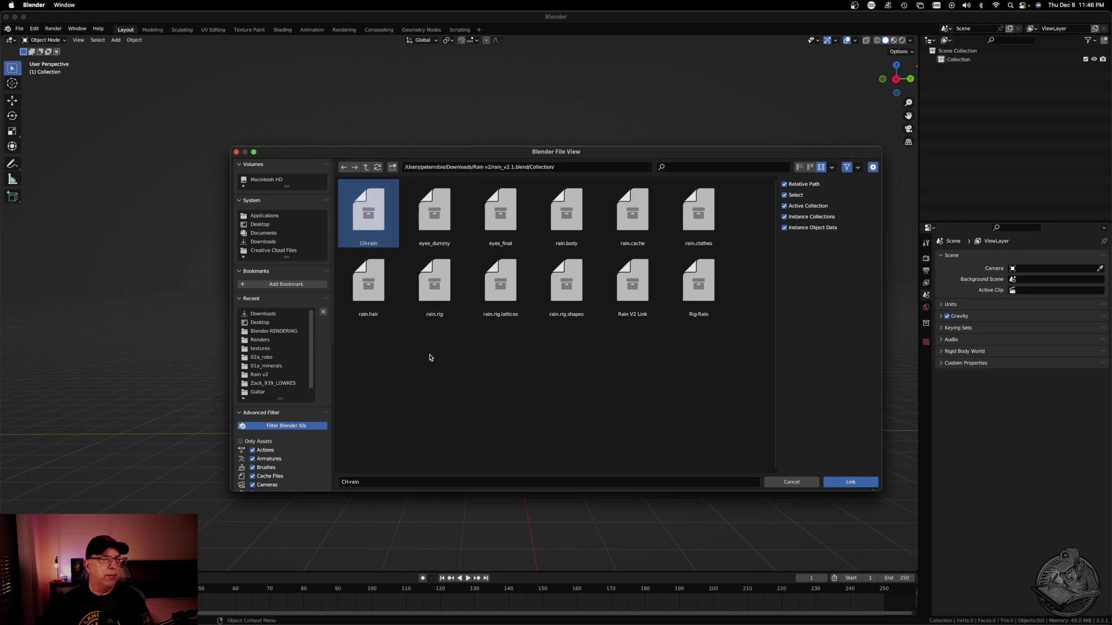
pyautogui.doubleClick(371, 218)
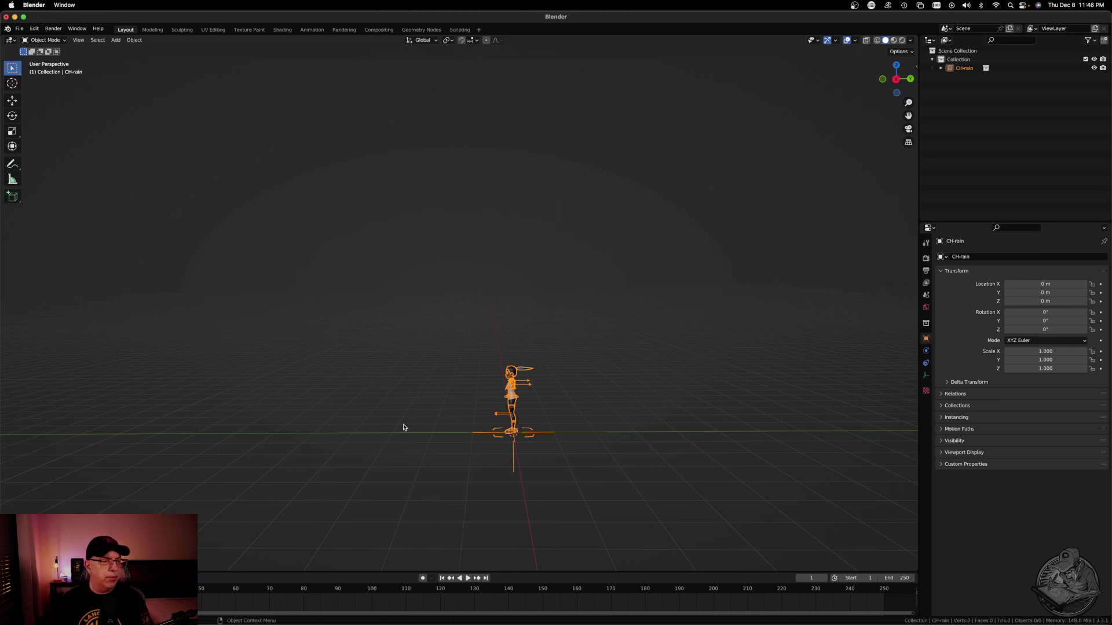
# Frame the linked Rain character front-on and bring up the Object menu's operations.
pyautogui.moveTo(403, 427)
pyautogui.mouseDown(button='middle')
pyautogui.moveTo(606, 402)
pyautogui.moveTo(746, 335)
pyautogui.mouseUp(button='middle')
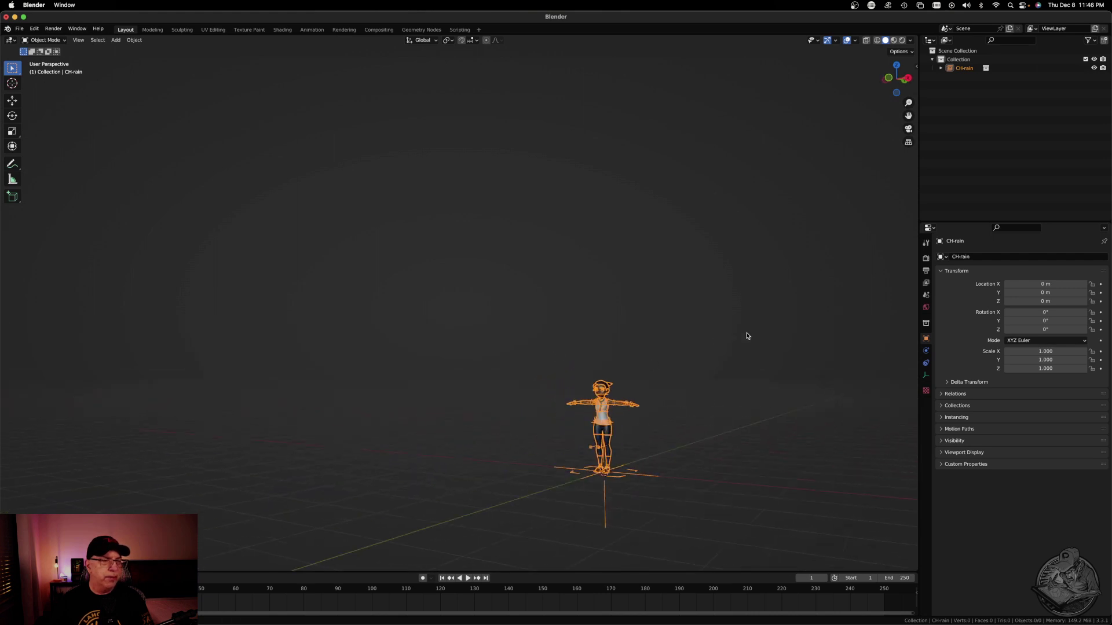
pyautogui.keyDown('shift'); pyautogui.moveTo(707, 442); pyautogui.dragTo(603, 328, button='middle'); pyautogui.keyUp('shift')
pyautogui.scroll(2, 707, 313)
pyautogui.scroll(3, 822, 285)
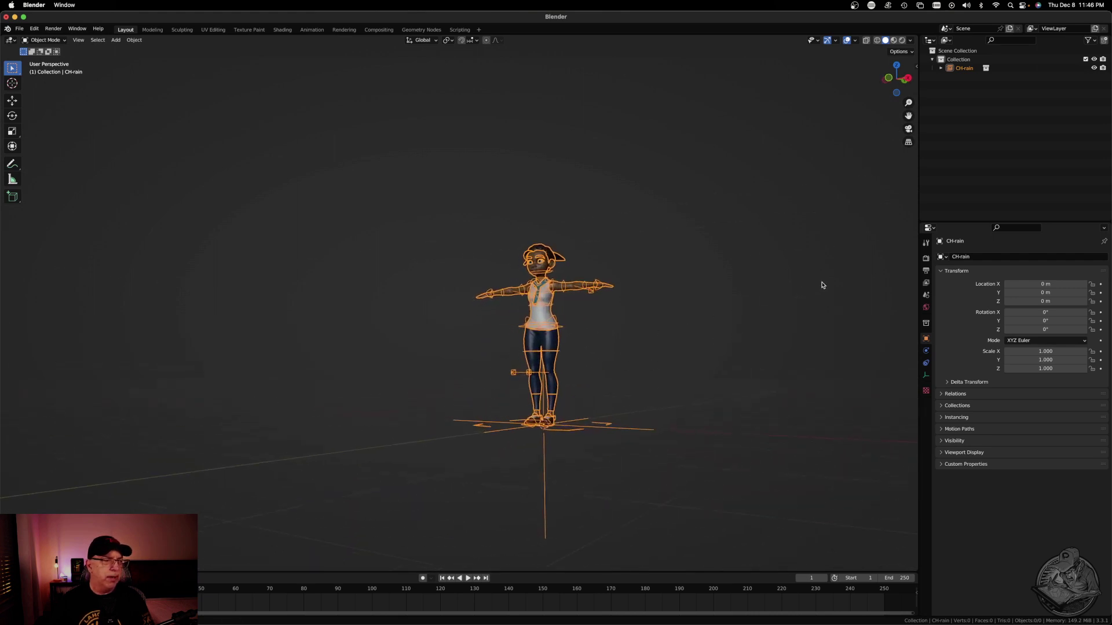
pyautogui.moveTo(822, 285)
pyautogui.mouseDown(button='middle')
pyautogui.moveTo(707, 363)
pyautogui.moveTo(747, 377)
pyautogui.moveTo(651, 345)
pyautogui.moveTo(596, 366)
pyautogui.mouseUp(button='middle')
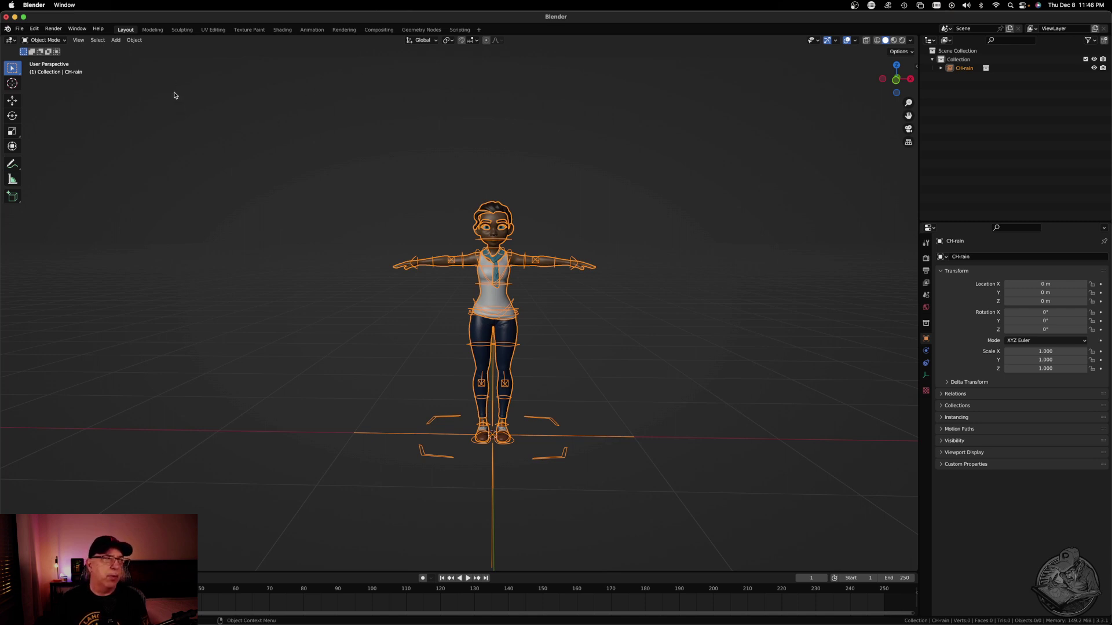
pyautogui.click(137, 42)
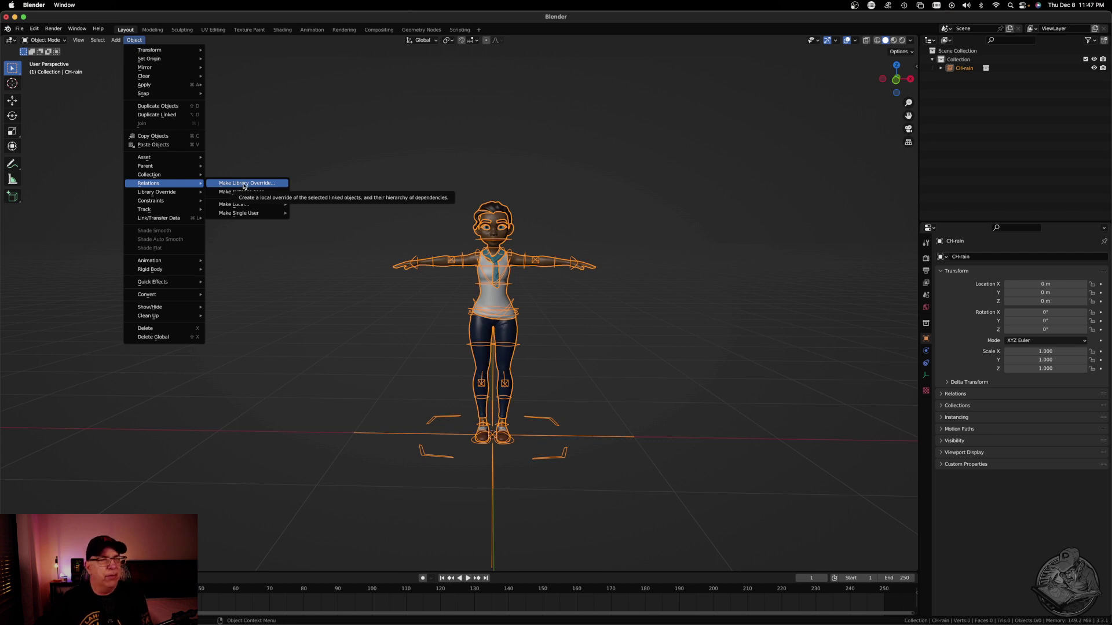
pyautogui.moveTo(158, 192)
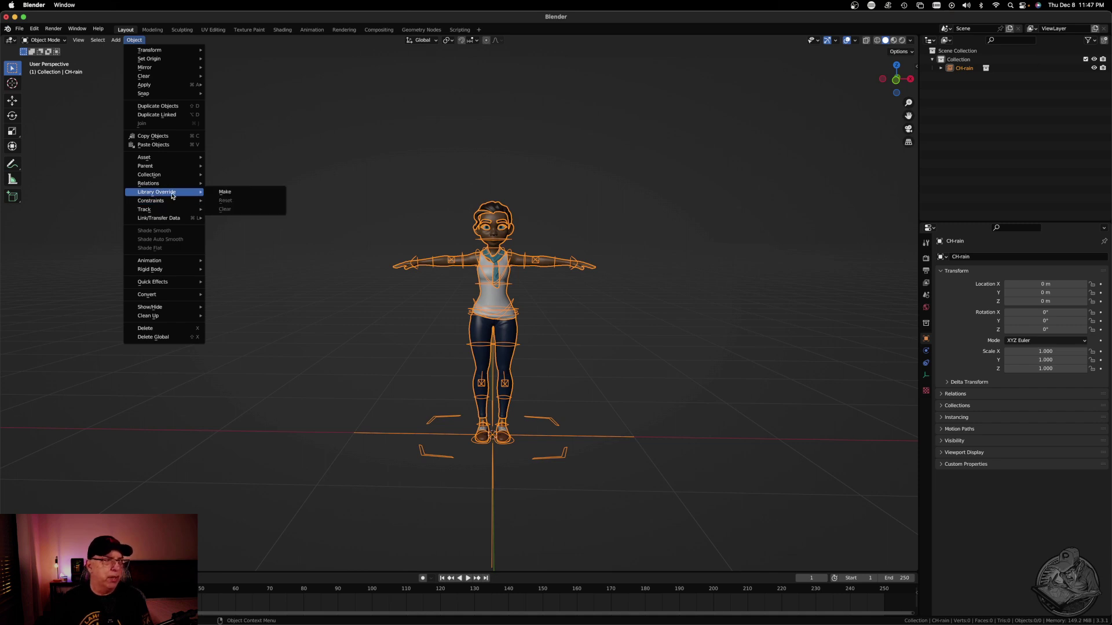
# Make a library override of the linked Rain character, zoom in, and deselect everything.
pyautogui.click(234, 194)
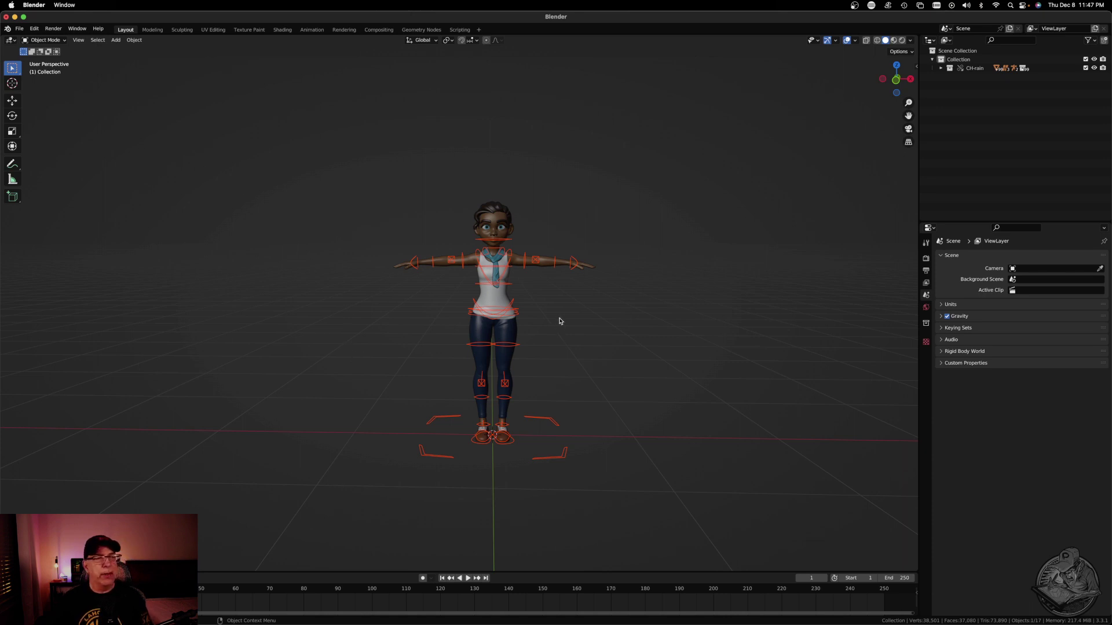
pyautogui.scroll(2, 664, 261)
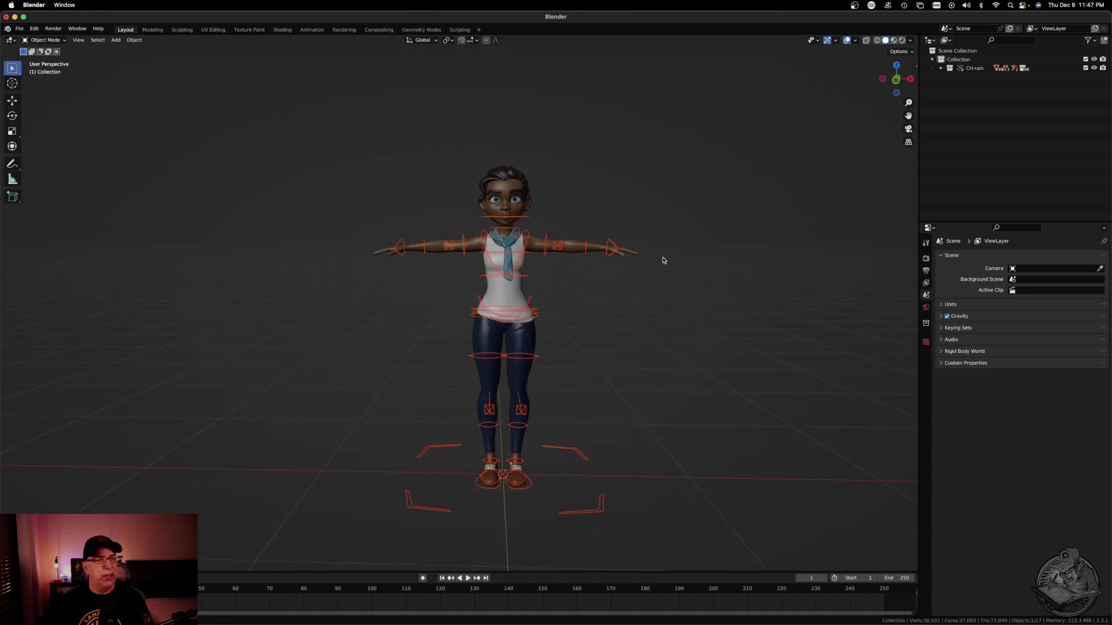
pyautogui.scroll(1, 664, 260)
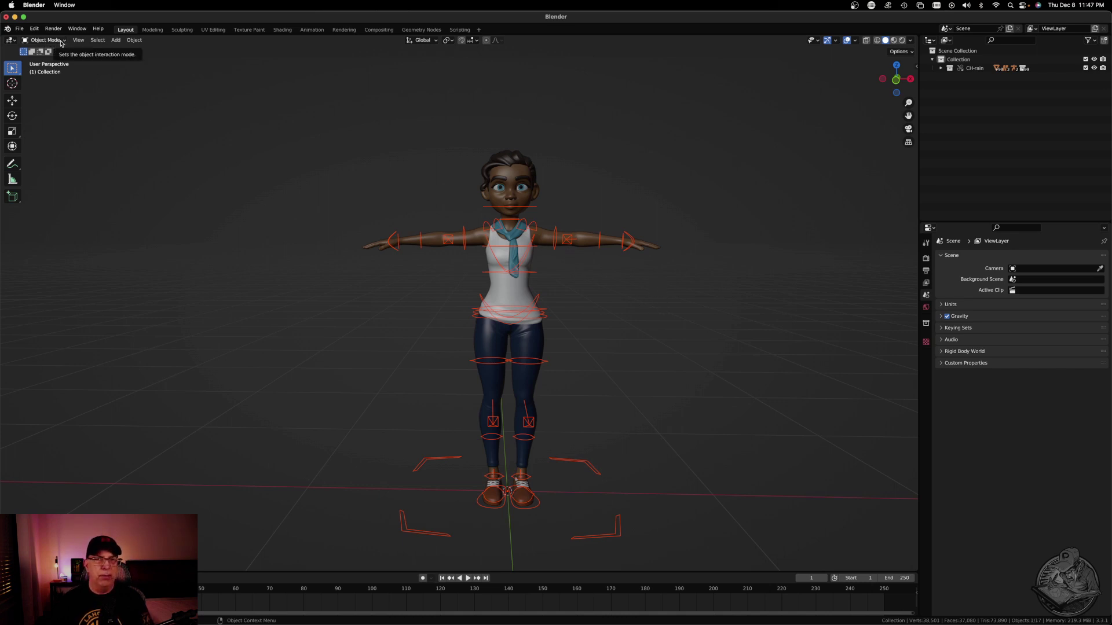
pyautogui.click(60, 42)
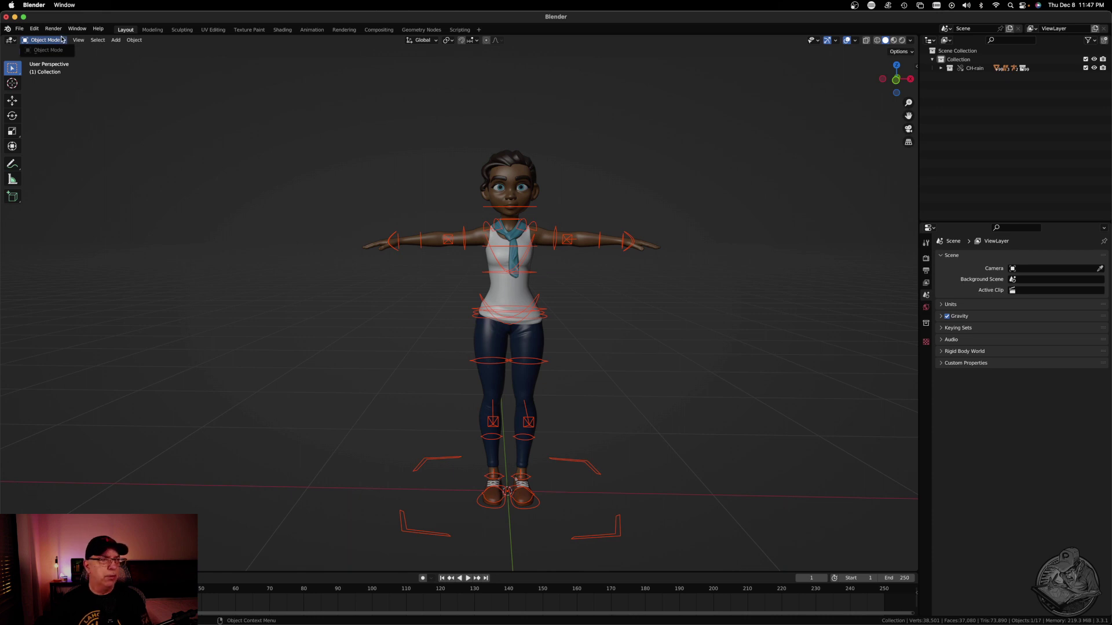
pyautogui.click(156, 165)
# Put the RIG-rain armature in Pose Mode and lower the left hand control to her hip.
pyautogui.click(427, 462)
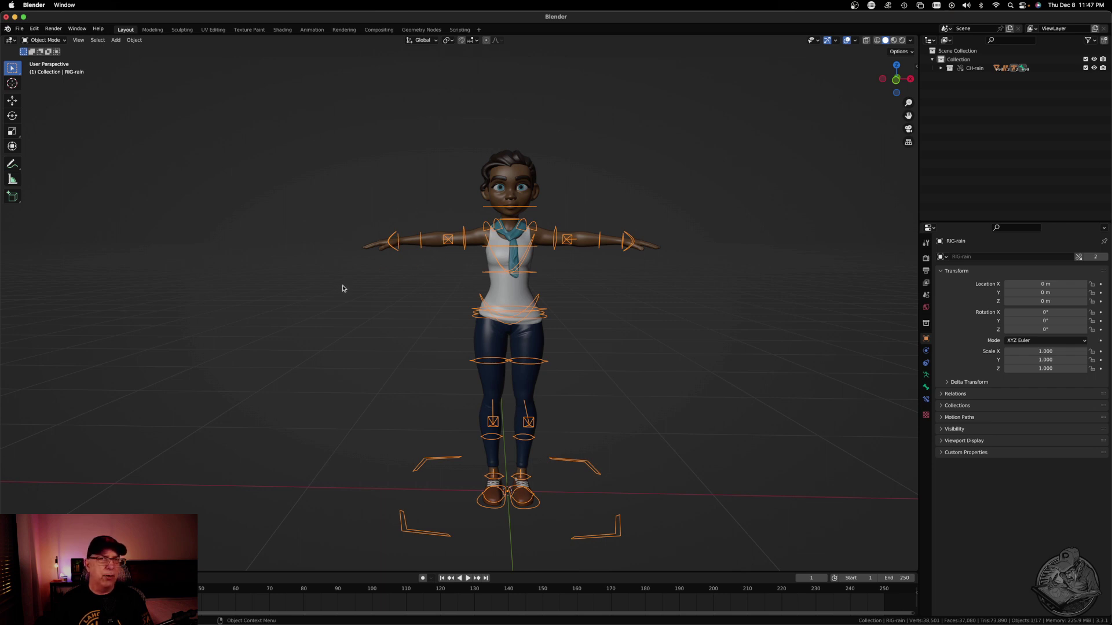
pyautogui.click(58, 41)
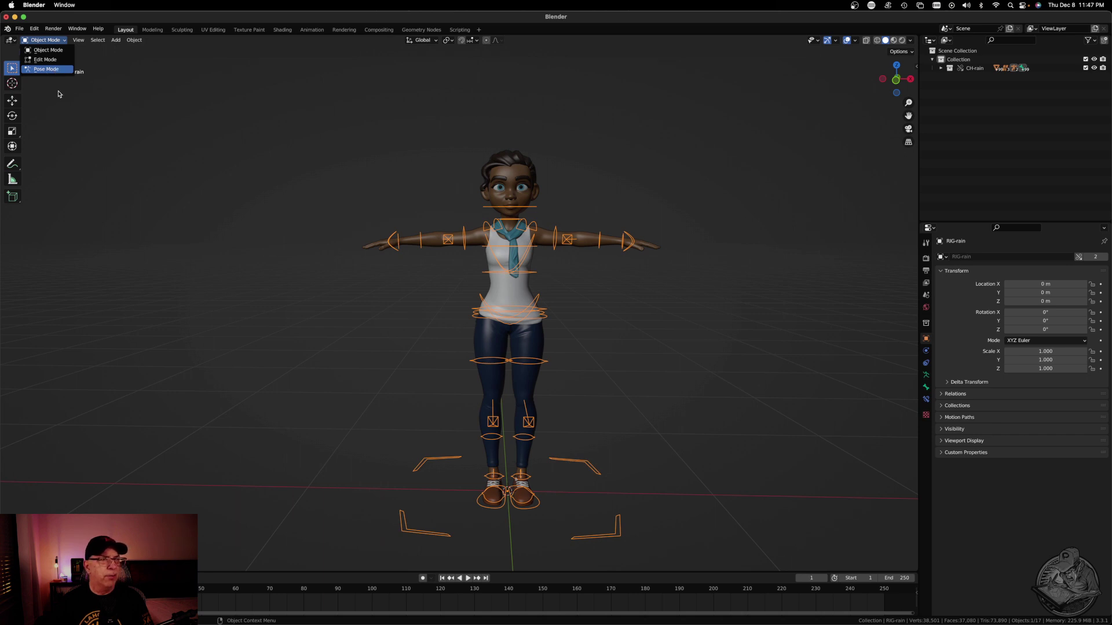
pyautogui.press('Return')
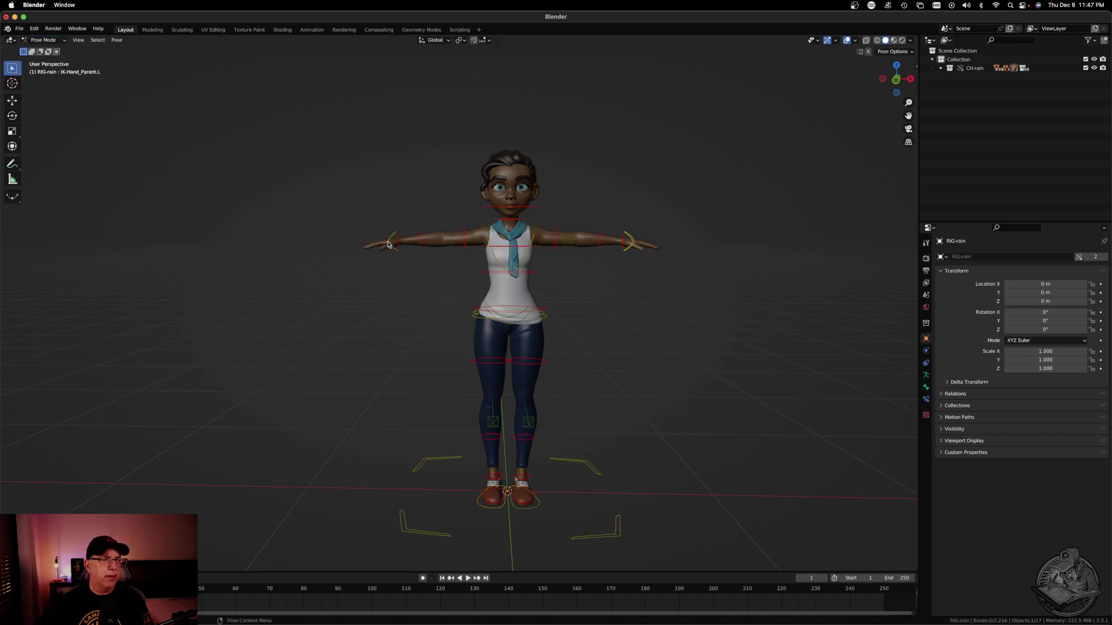
pyautogui.moveTo(394, 246); pyautogui.dragTo(463, 353)
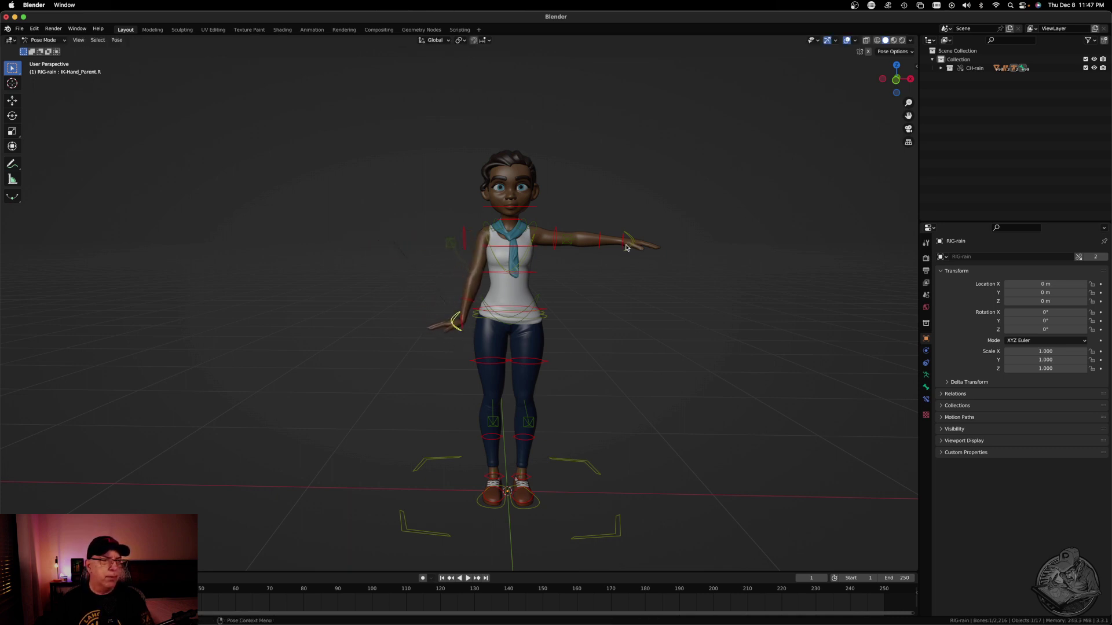
pyautogui.moveTo(630, 242); pyautogui.dragTo(591, 325)
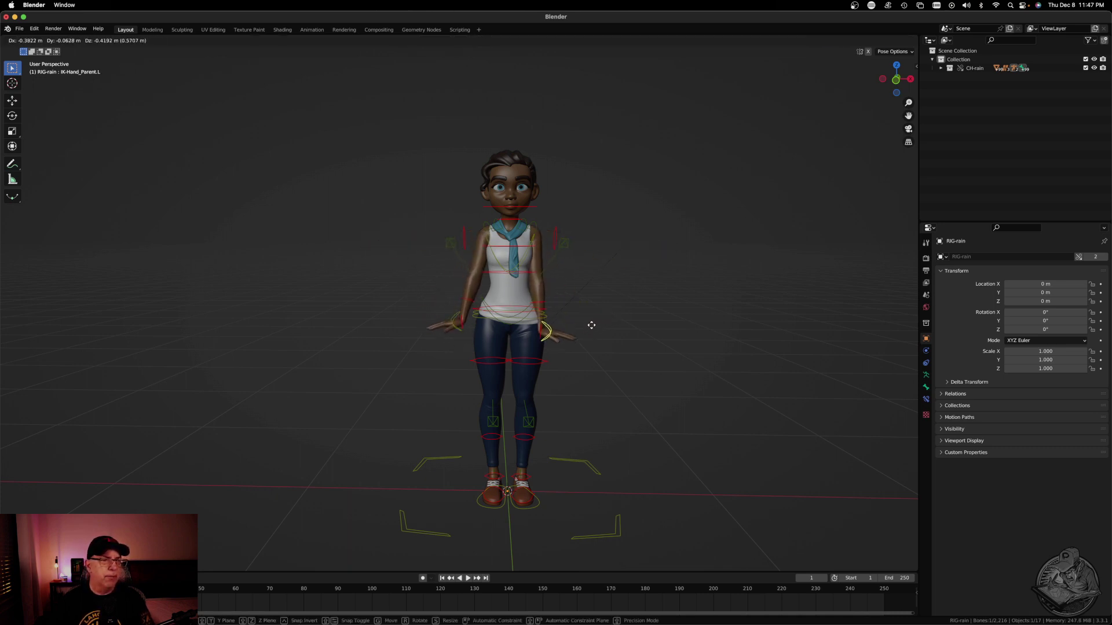
pyautogui.moveTo(591, 325); pyautogui.dragTo(600, 318)
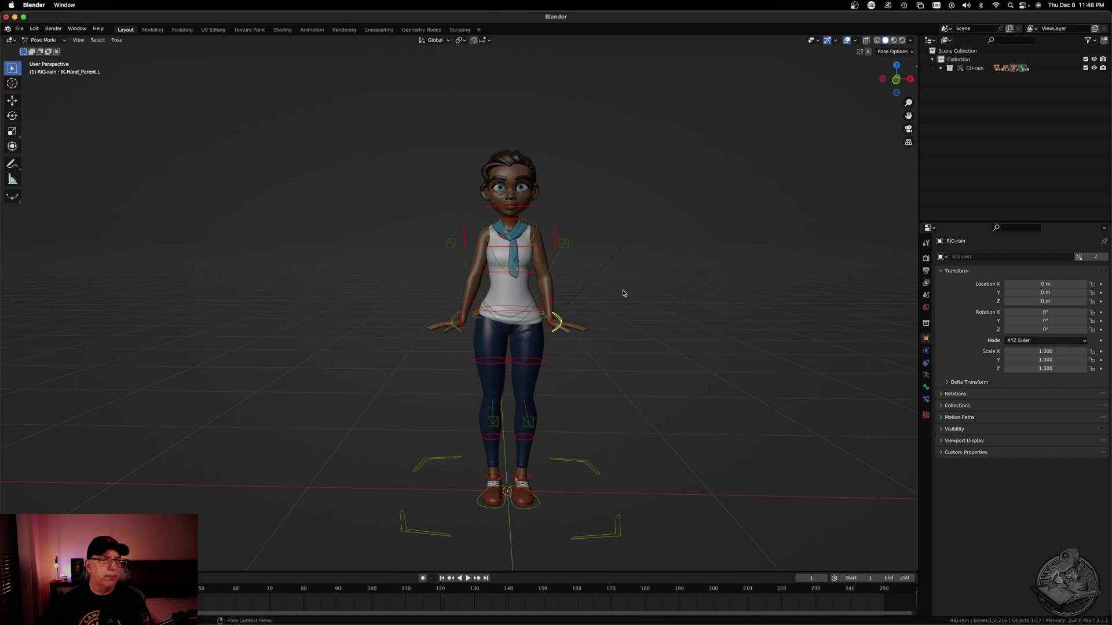
# Test-move the elbow pole, root and left foot controls, cancelling each, then show transform values.
pyautogui.click(564, 244)
pyautogui.press('g')
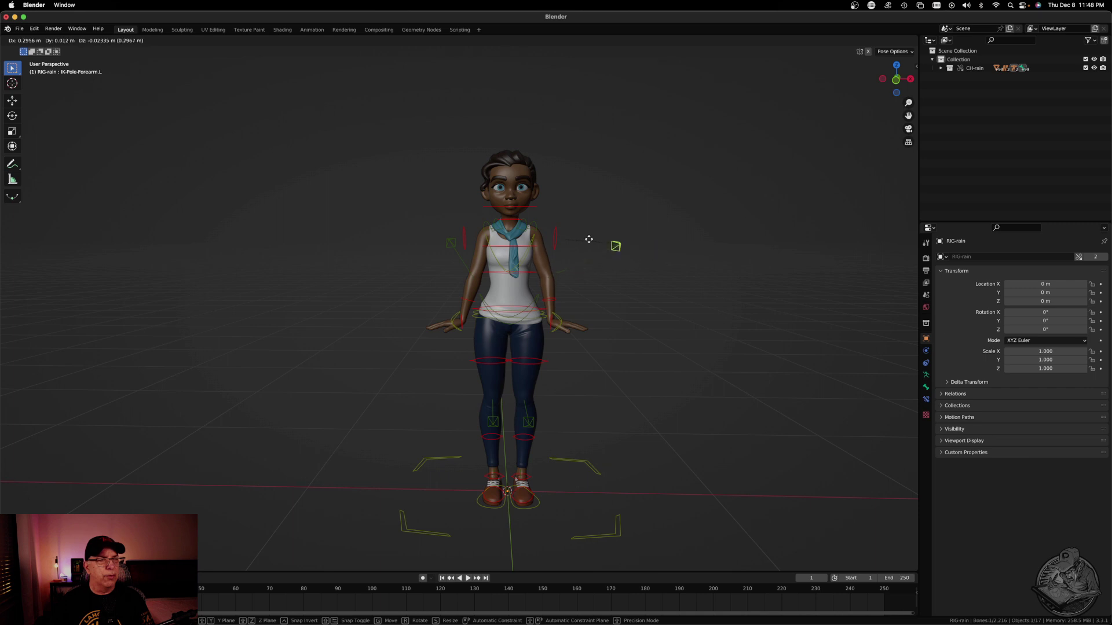
pyautogui.rightClick(596, 245)
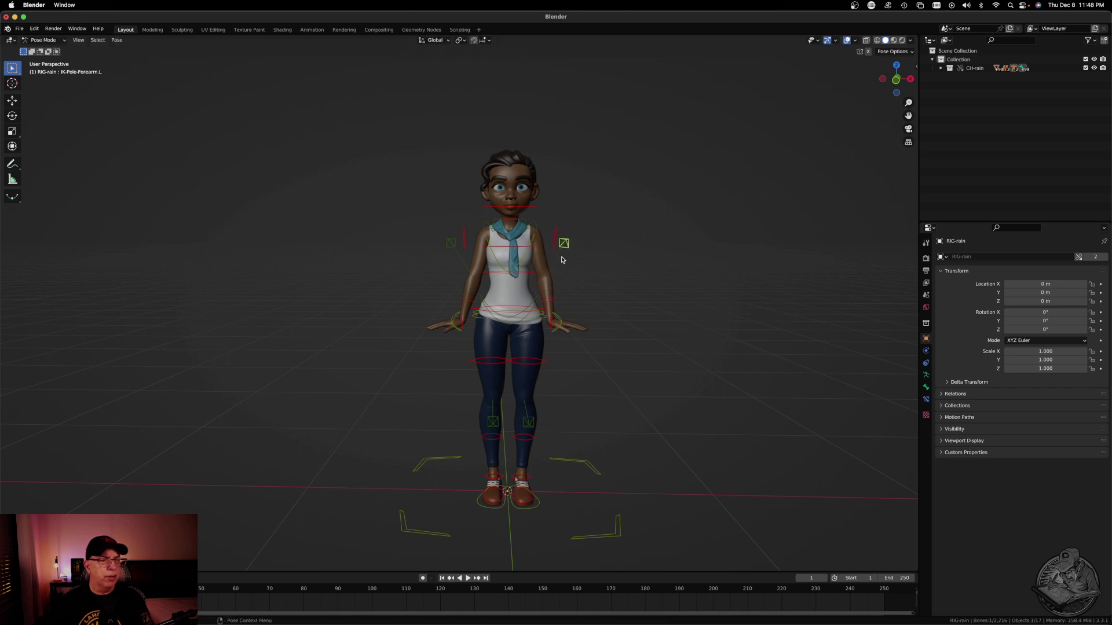
pyautogui.click(579, 461)
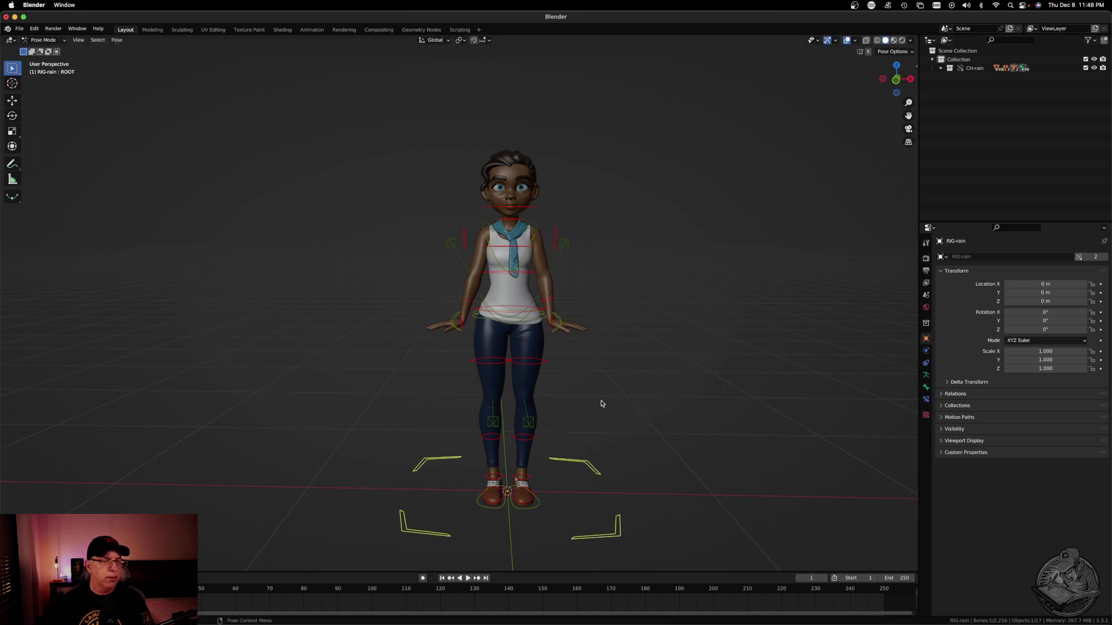
pyautogui.press('g')
pyautogui.rightClick(621, 328)
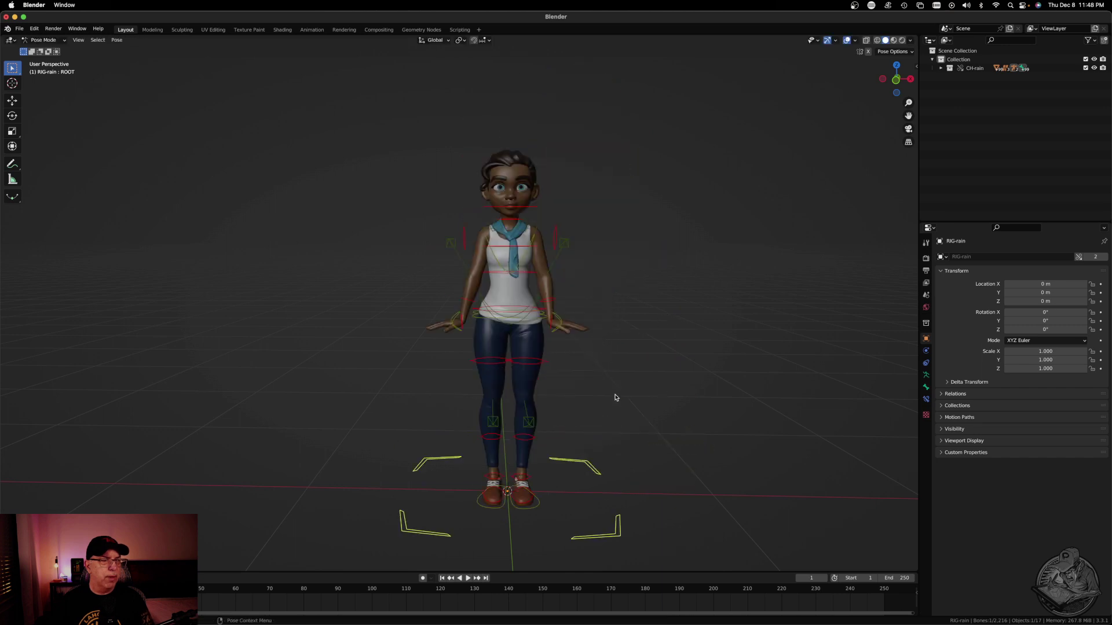
pyautogui.click(538, 504)
pyautogui.press('g')
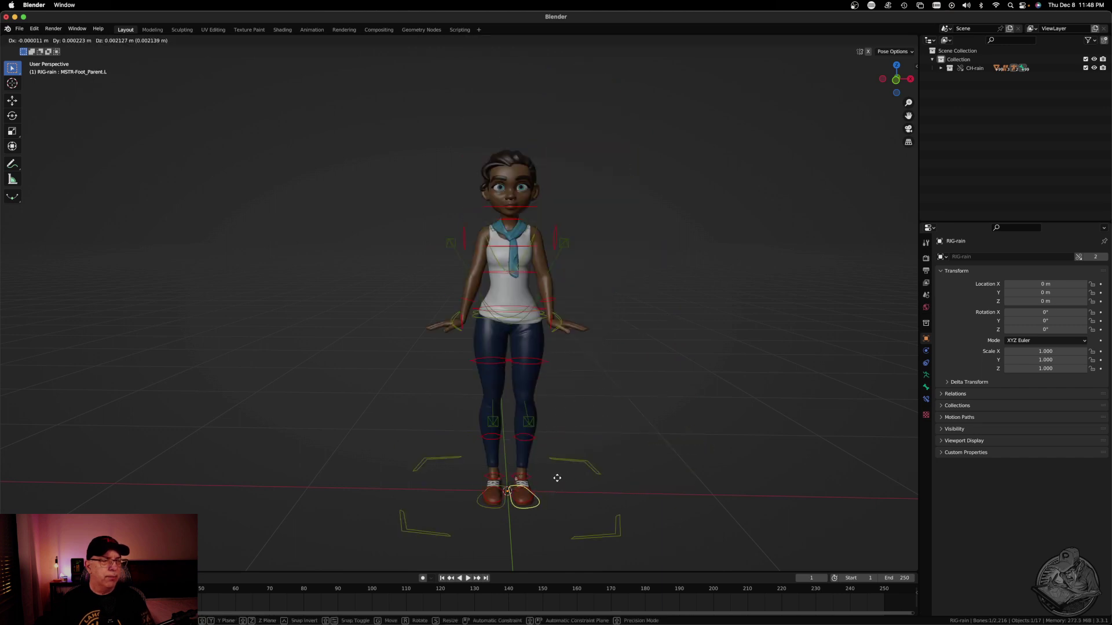
pyautogui.rightClick(570, 451)
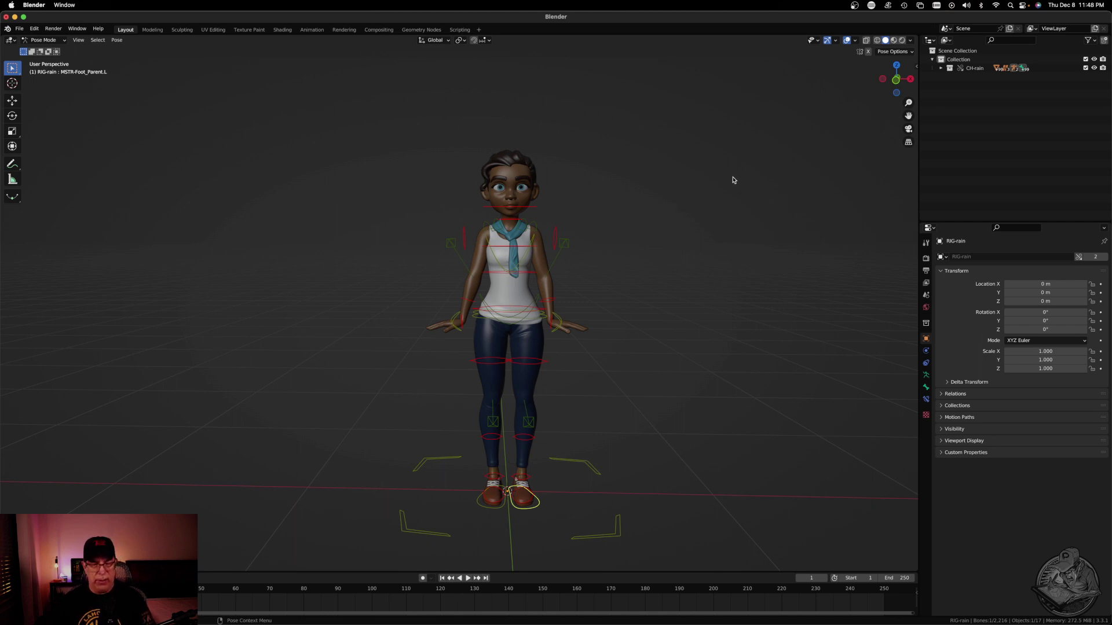
pyautogui.press('n')
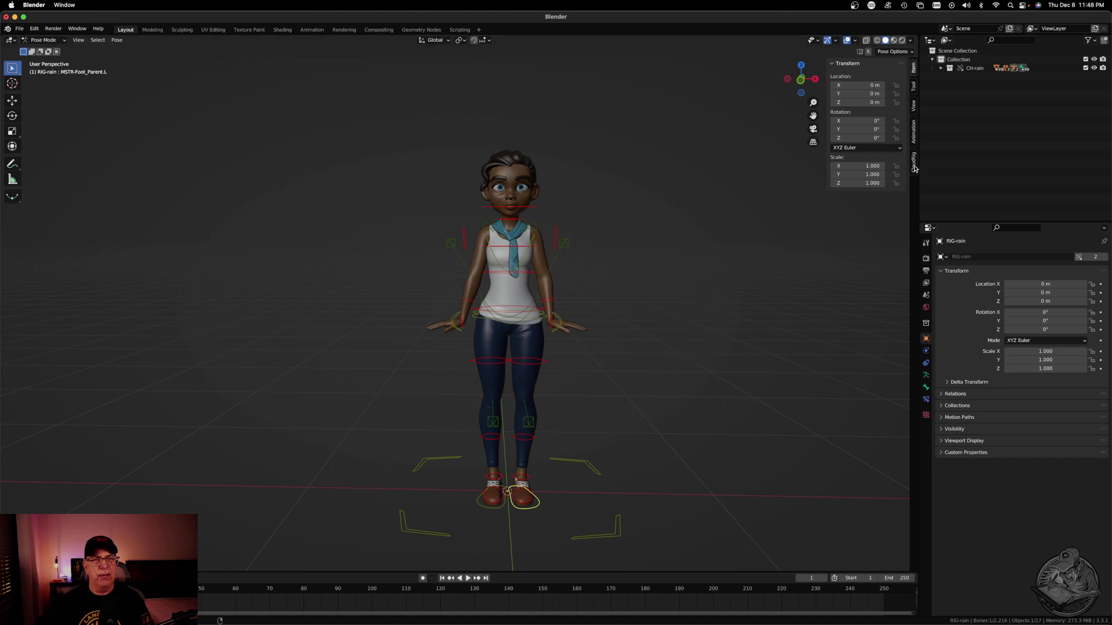
# Show the CloudRig sidebar tab and scroll through its character, layer and IK/FK panels.
pyautogui.click(915, 168)
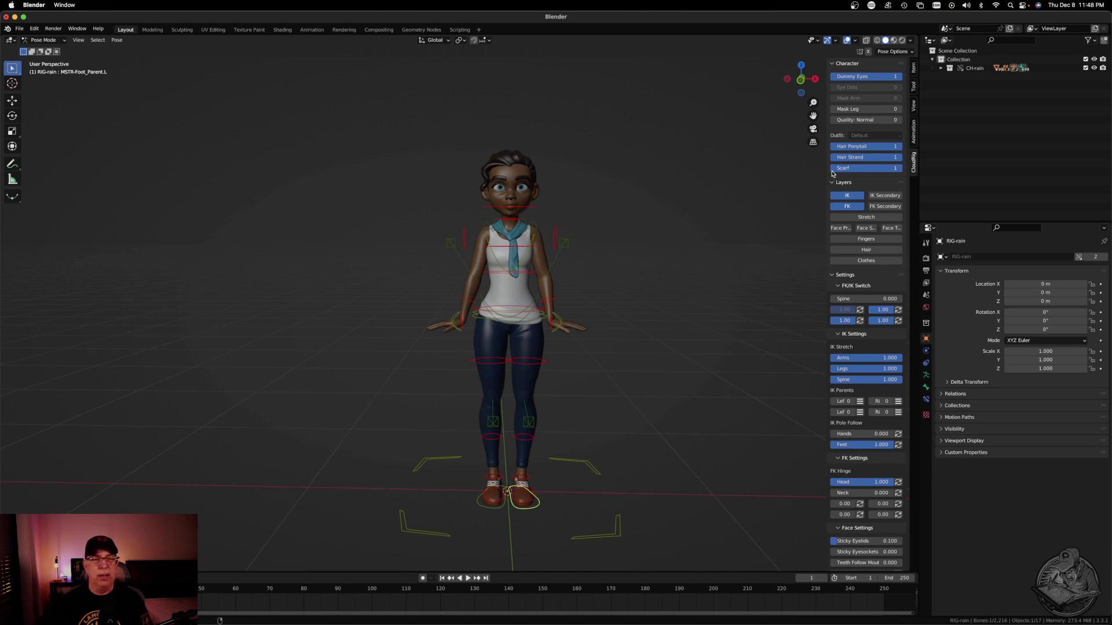
pyautogui.moveTo(906, 192)
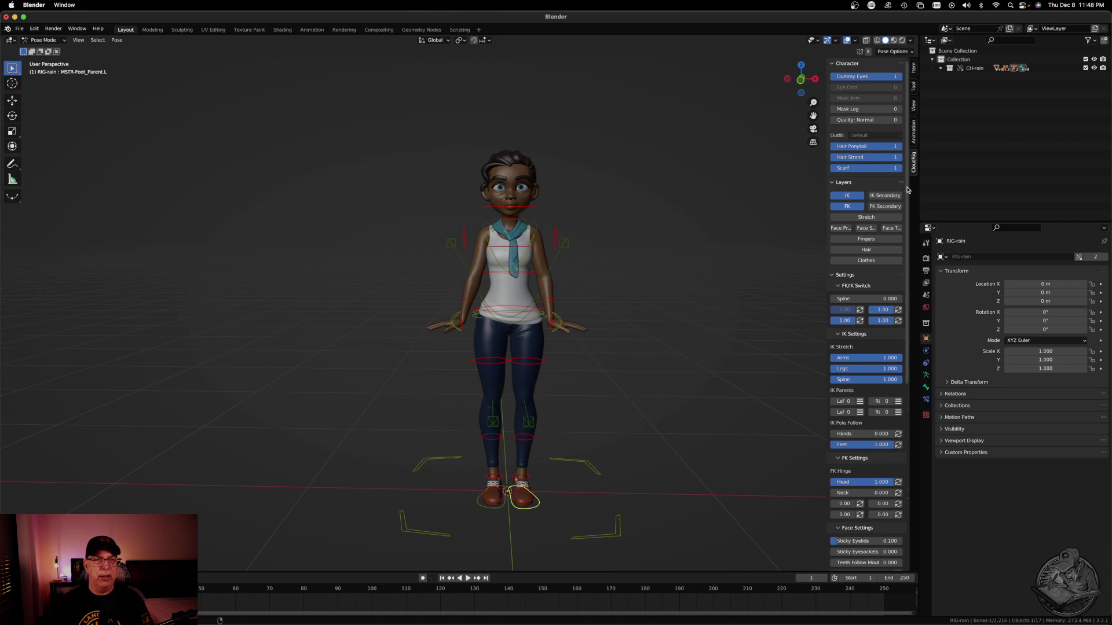
pyautogui.scroll(-5, 897, 232)
pyautogui.scroll(-5, 898, 231)
pyautogui.scroll(5, 897, 232)
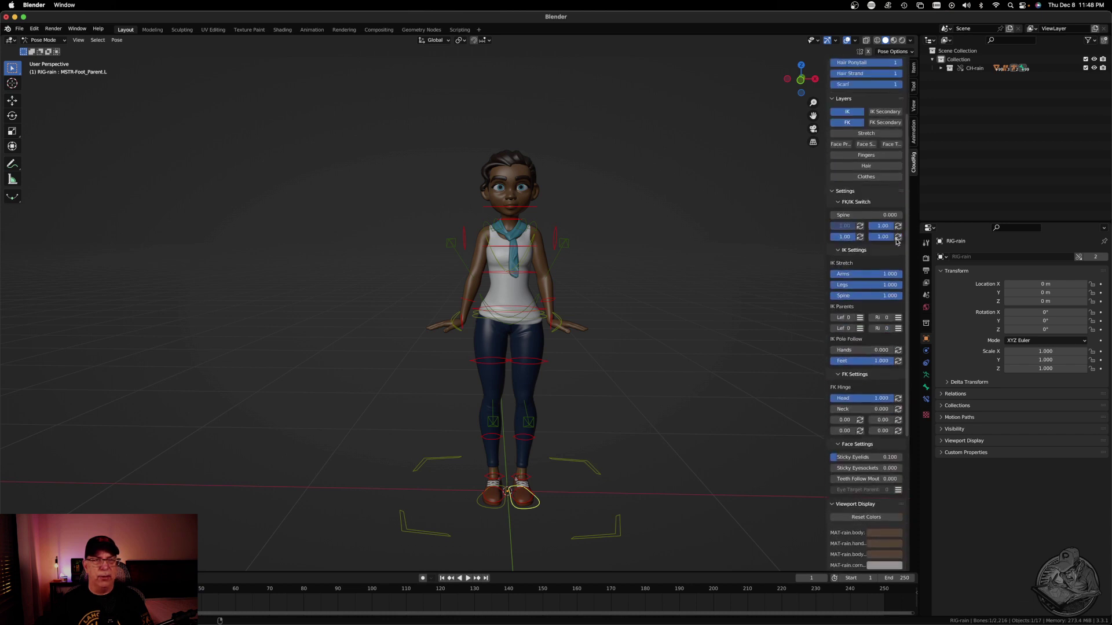
pyautogui.scroll(3, 897, 241)
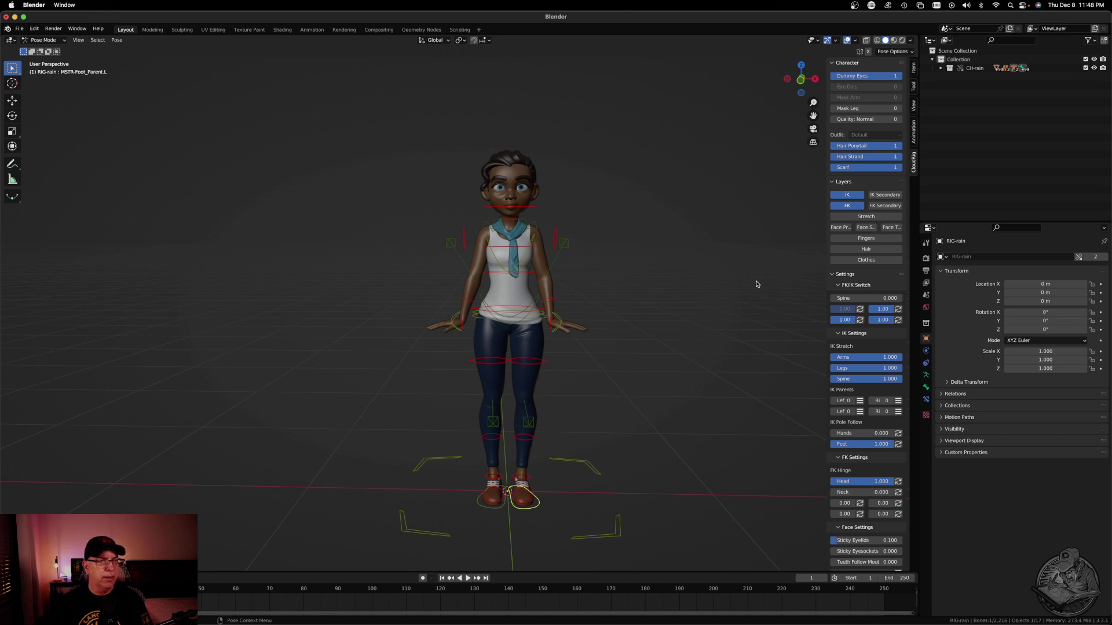
# Hide the sidebar, switching the rig to Object Mode and back to Pose Mode.
pyautogui.click(46, 40)
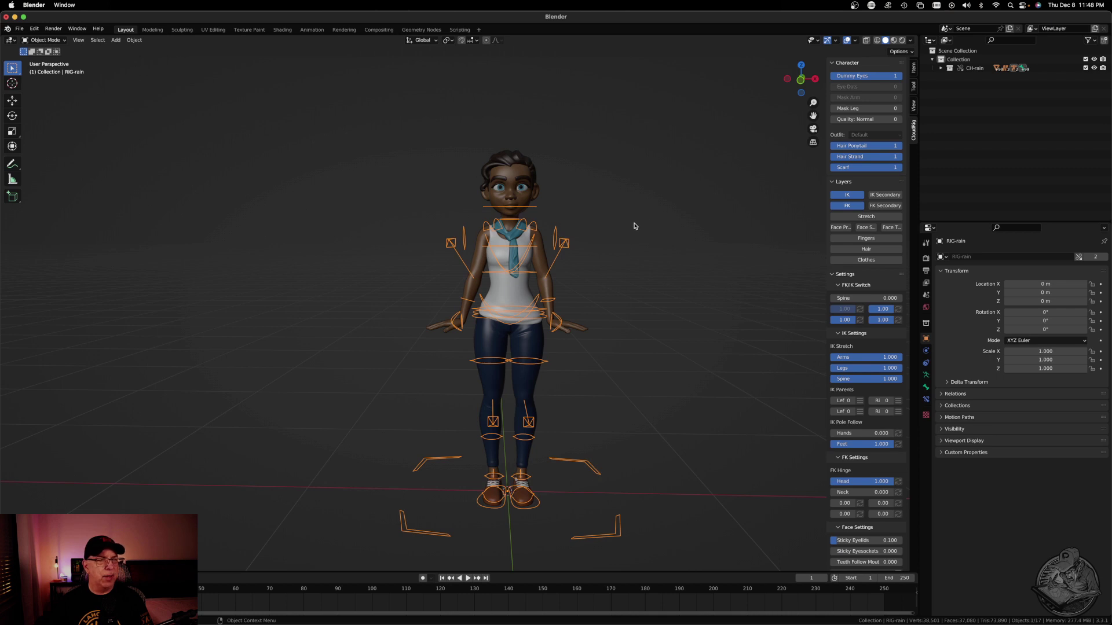
pyautogui.press('n')
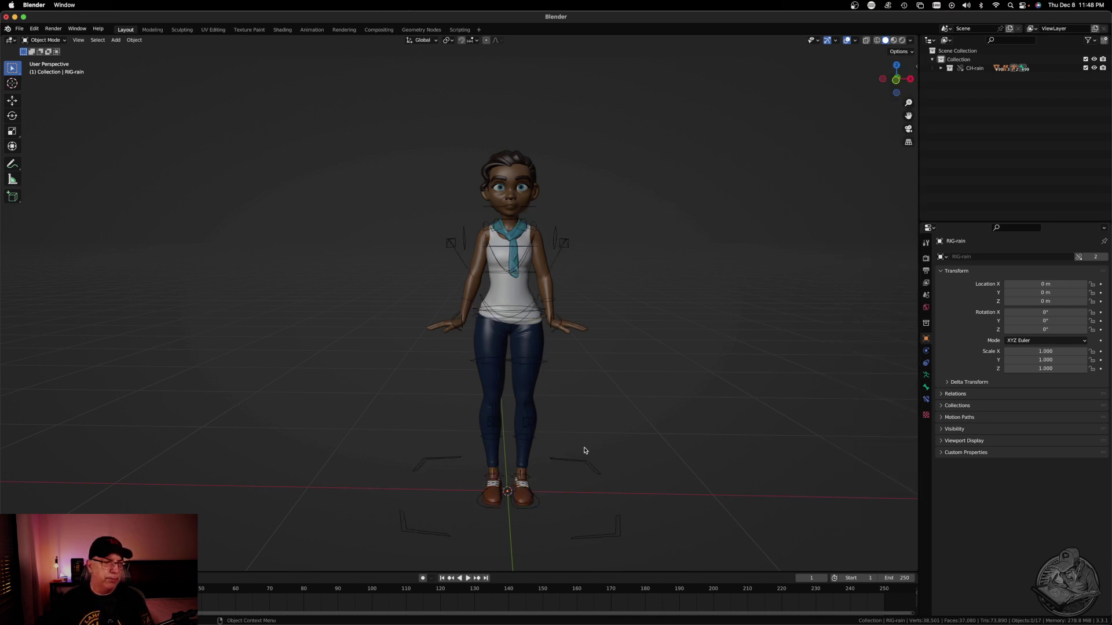
pyautogui.click(45, 40)
pyautogui.click(55, 70)
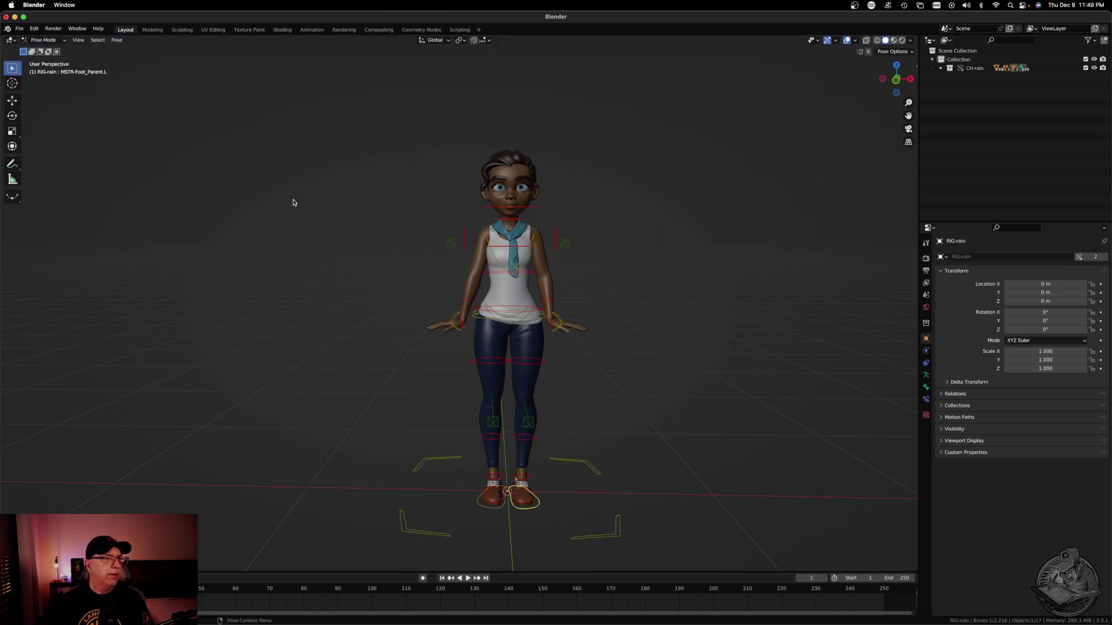
# Toggle modes with Ctrl+Tab and clear arm rotations with Alt+R, restoring the T-pose.
pyautogui.hotkey('ctrl', 'Tab')
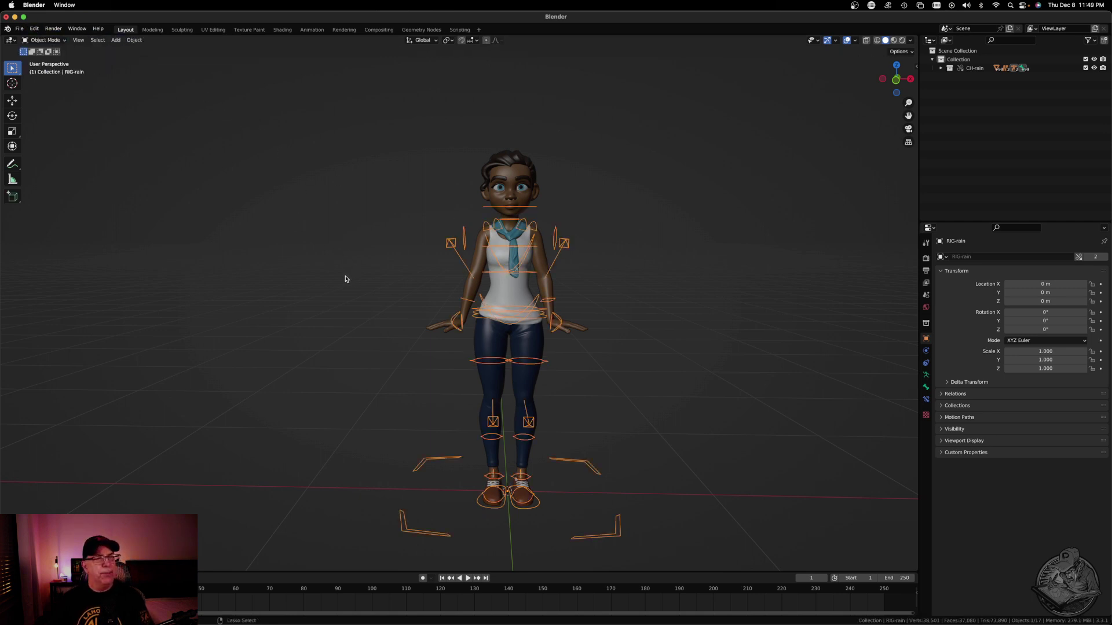
pyautogui.hotkey('ctrl', 'Tab')
pyautogui.hotkey('ctrl', 'Tab')
pyautogui.hotkey('ctrl', 'Tab')
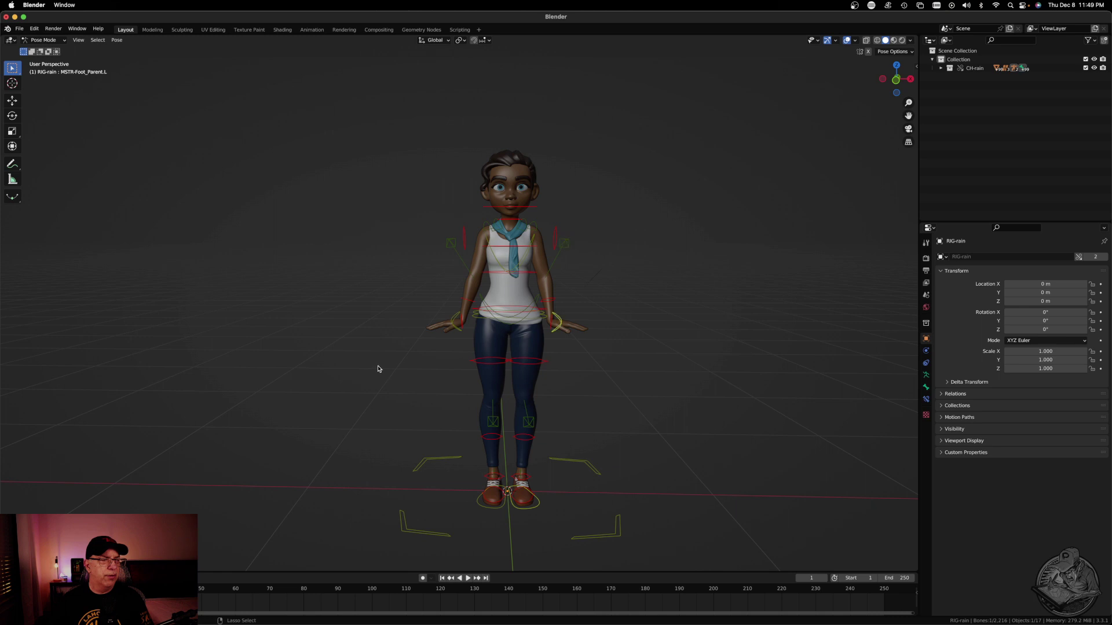
pyautogui.hotkey('alt', 'r')
pyautogui.hotkey('alt', 'r')
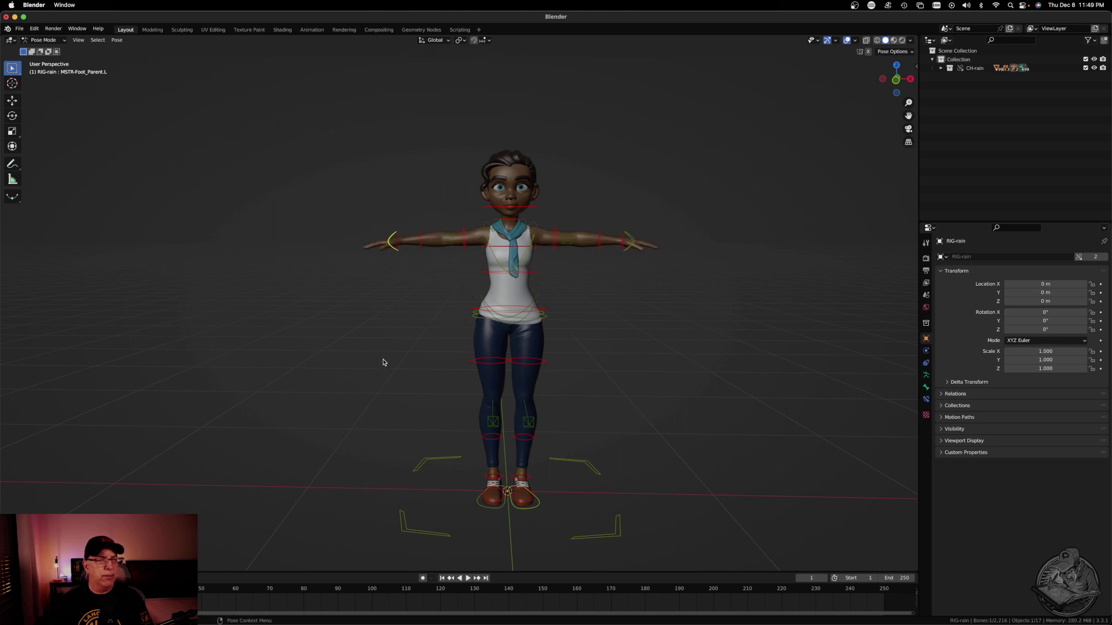
# Deselect all bones and bring the CloudRig settings sidebar back.
pyautogui.hotkey('alt', 'a')
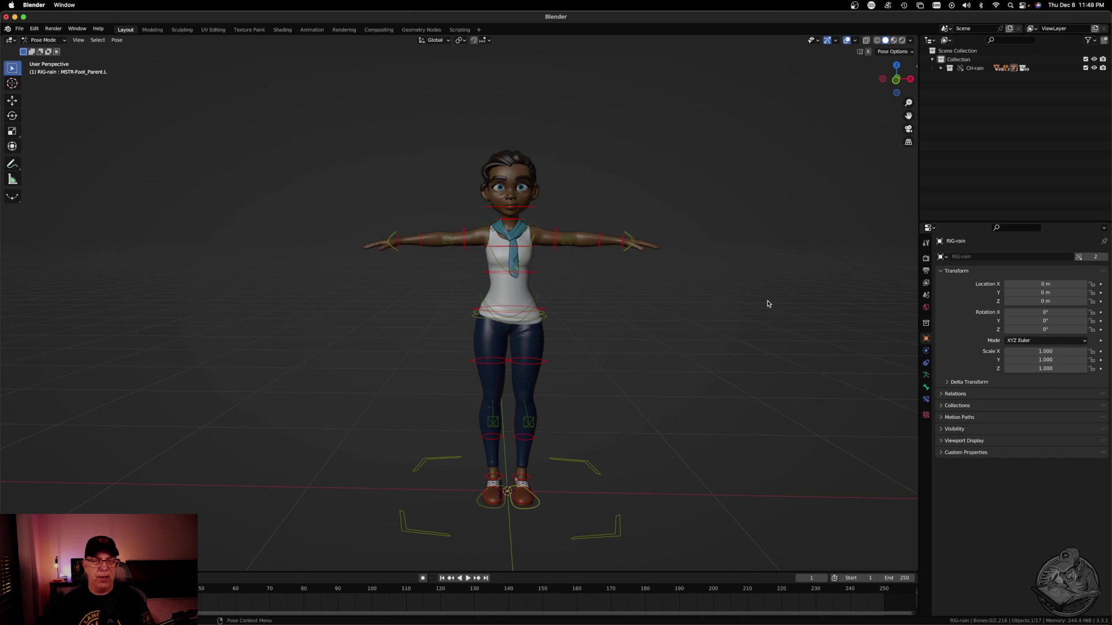
pyautogui.press('n')
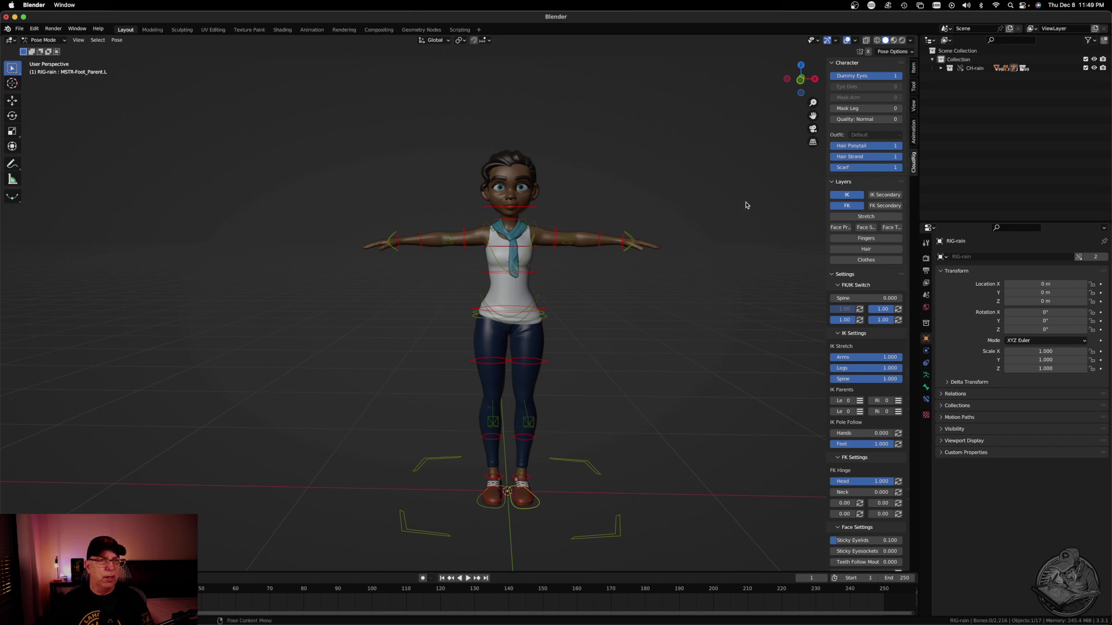
pyautogui.click(62, 42)
pyautogui.click(60, 52)
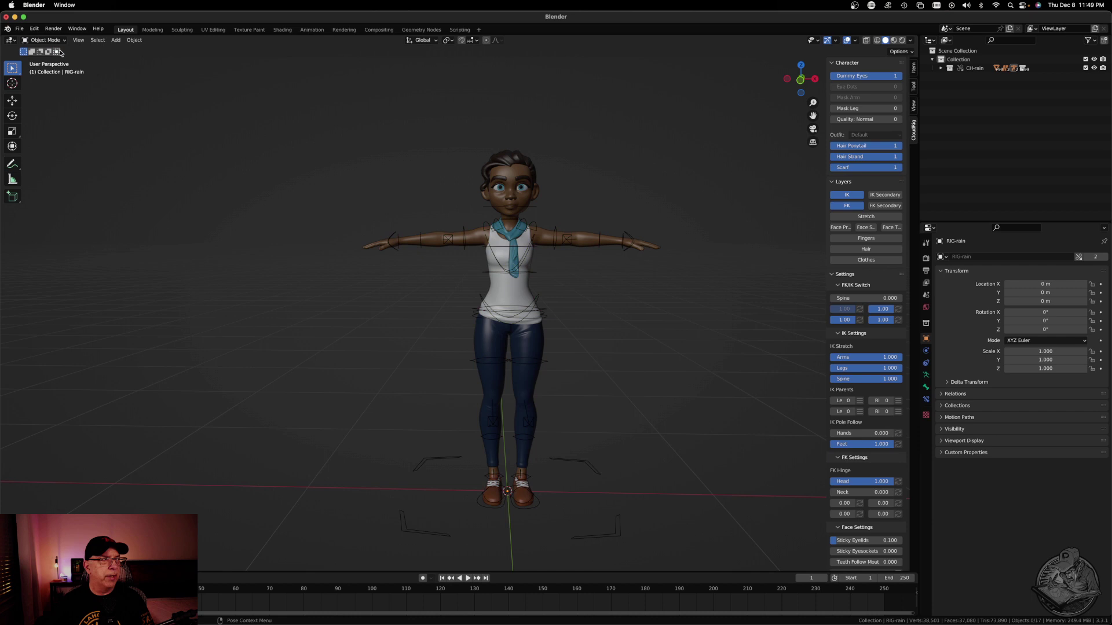
pyautogui.click(422, 480)
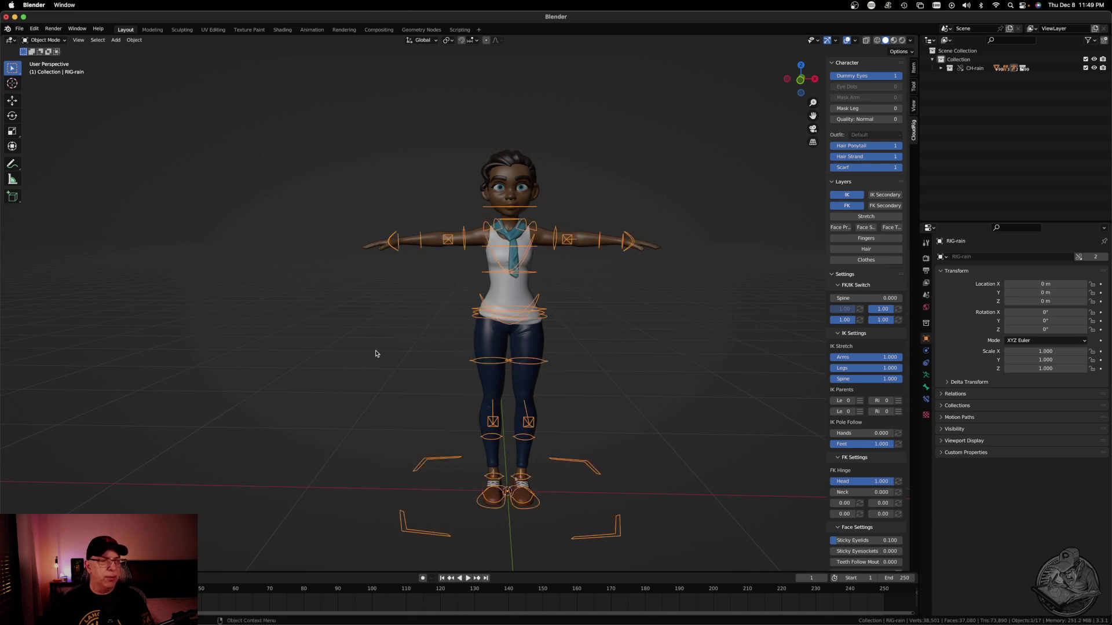
pyautogui.moveTo(297, 138); pyautogui.dragTo(700, 573)
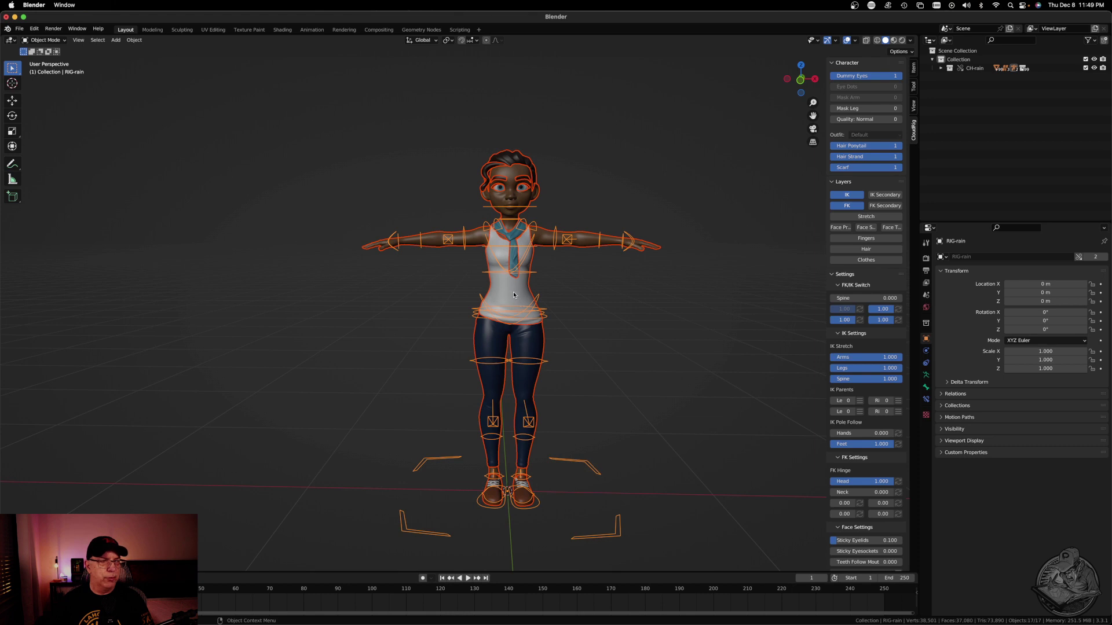
pyautogui.click(496, 322)
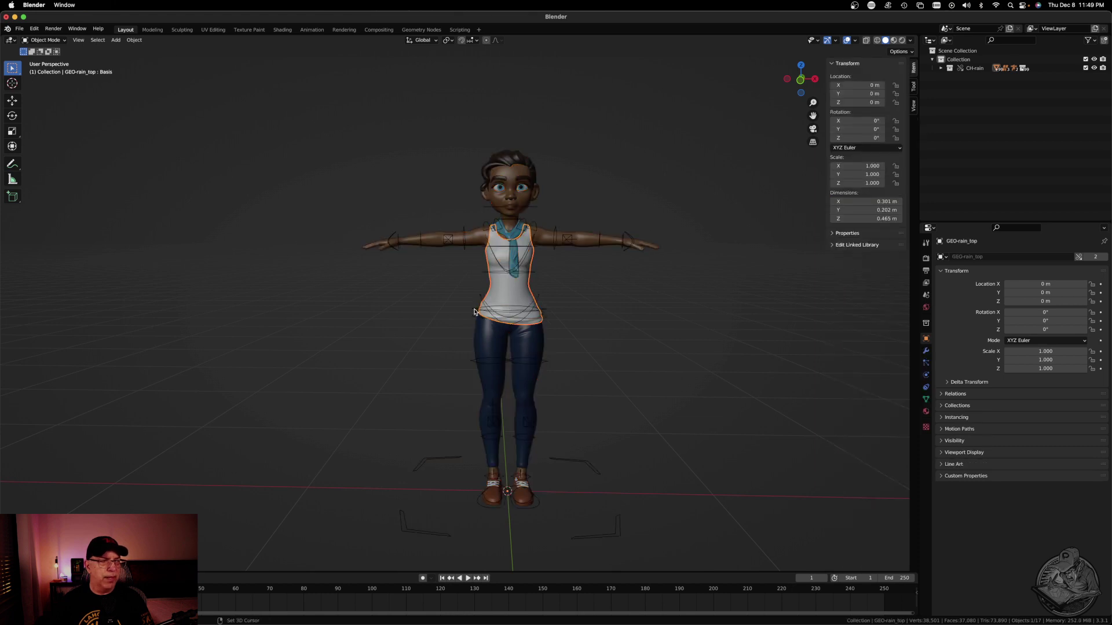
pyautogui.keyDown('shift'); pyautogui.click(475, 315); pyautogui.keyUp('shift')
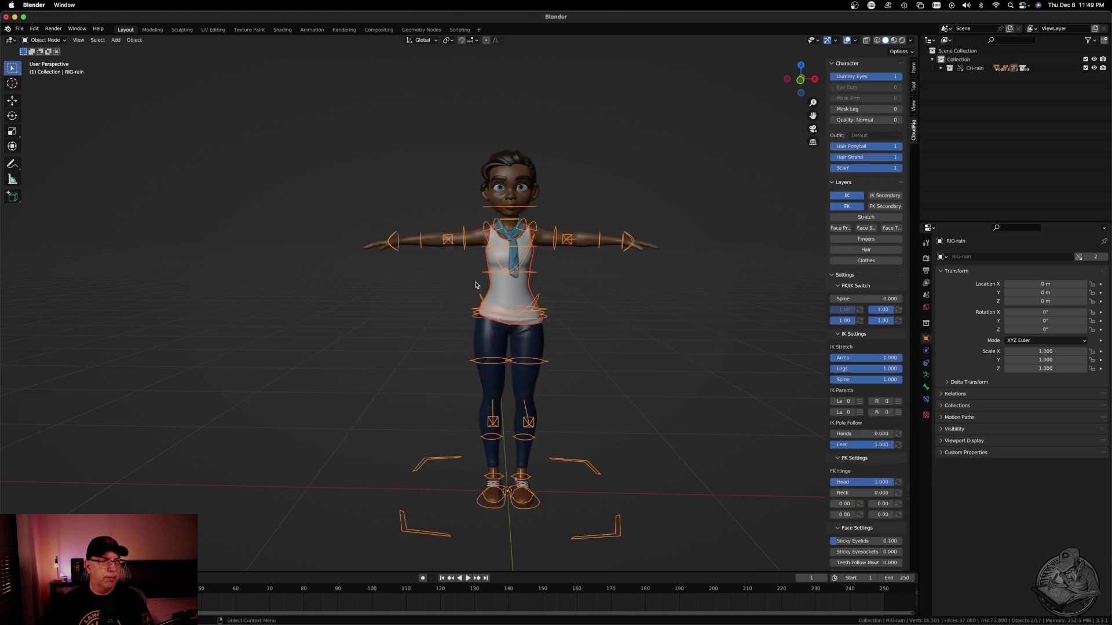
pyautogui.click(489, 316)
pyautogui.keyDown('shift'); pyautogui.click(496, 290); pyautogui.keyUp('shift')
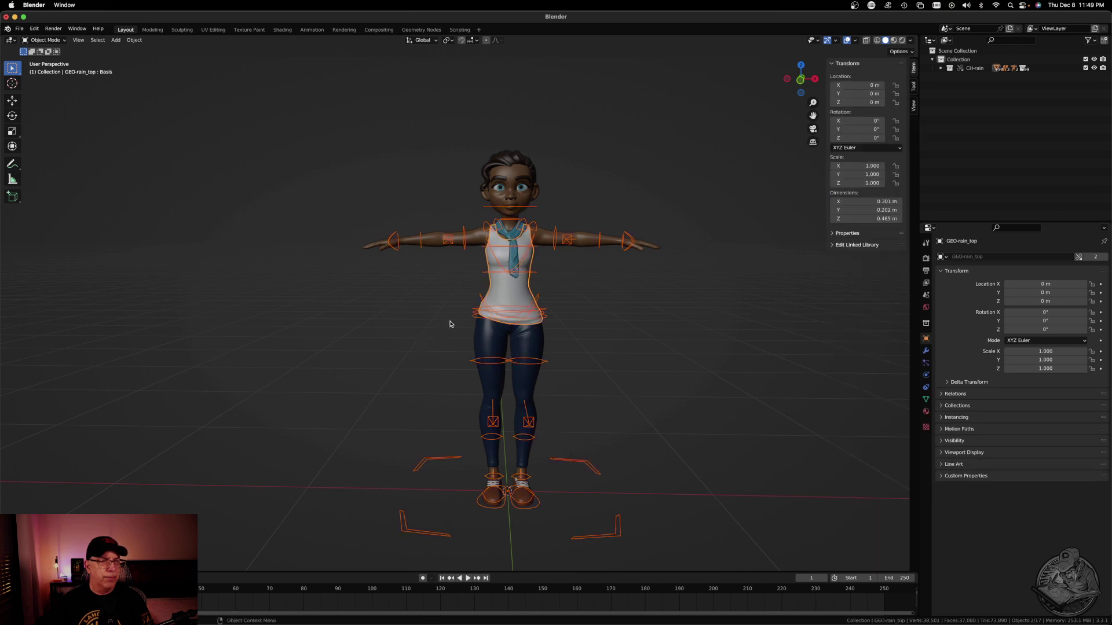
pyautogui.click(57, 41)
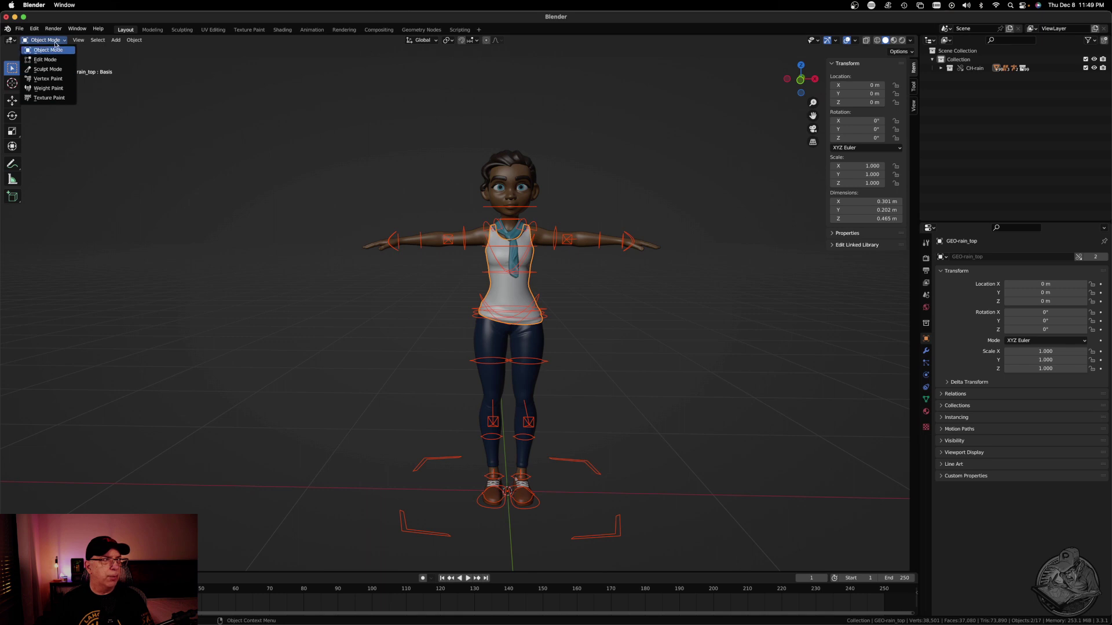
pyautogui.click(288, 300)
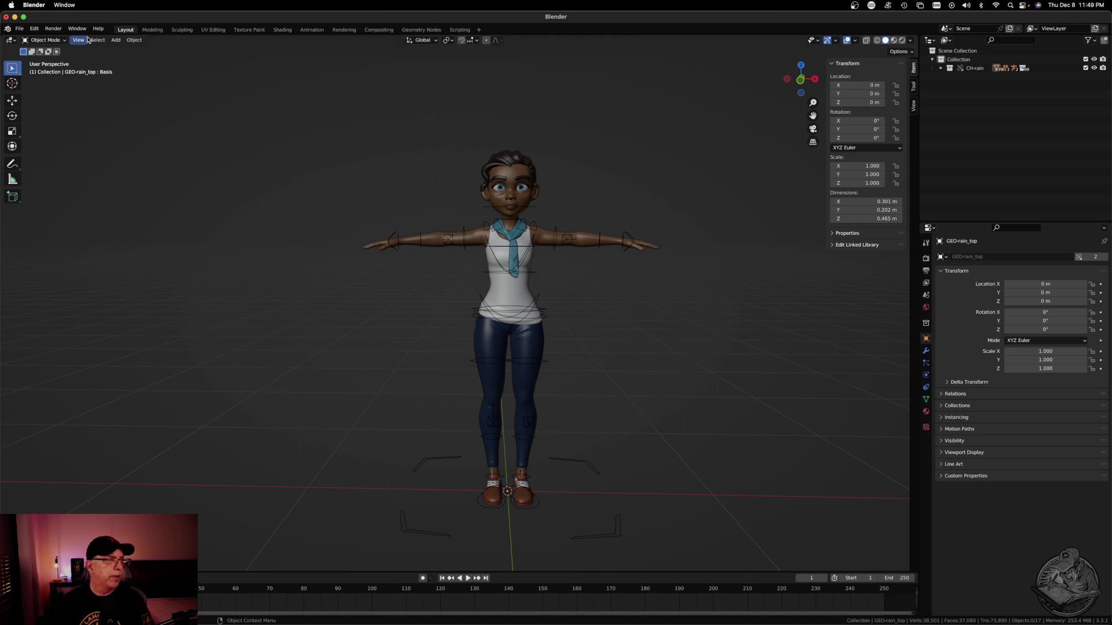
# Start a new General file without saving and delete the default cube, camera and light.
pyautogui.click(19, 29)
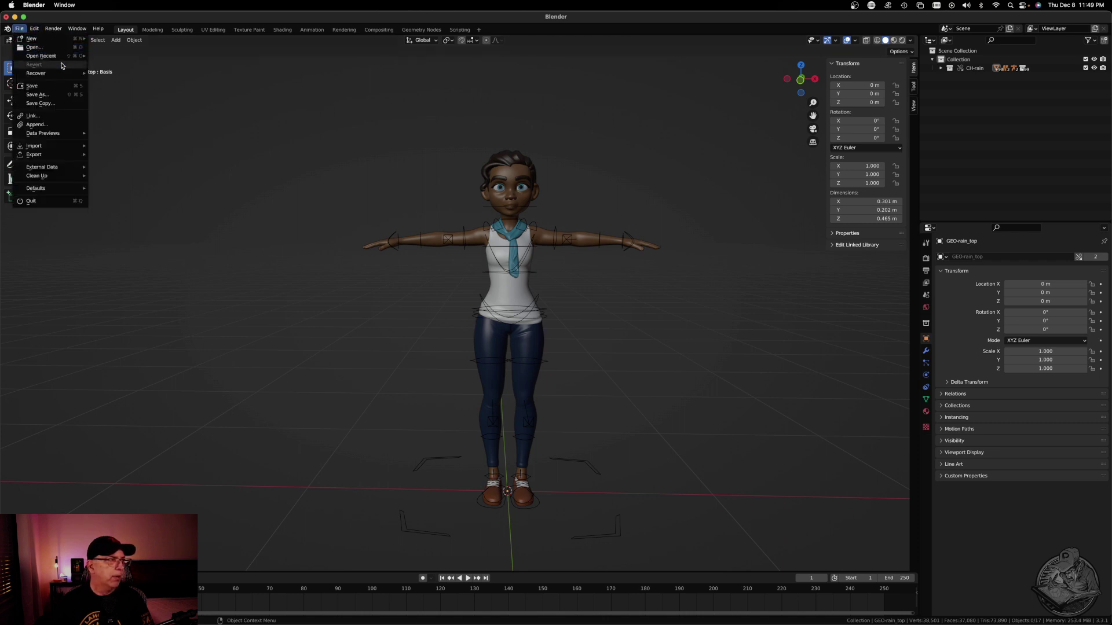
pyautogui.click(124, 43)
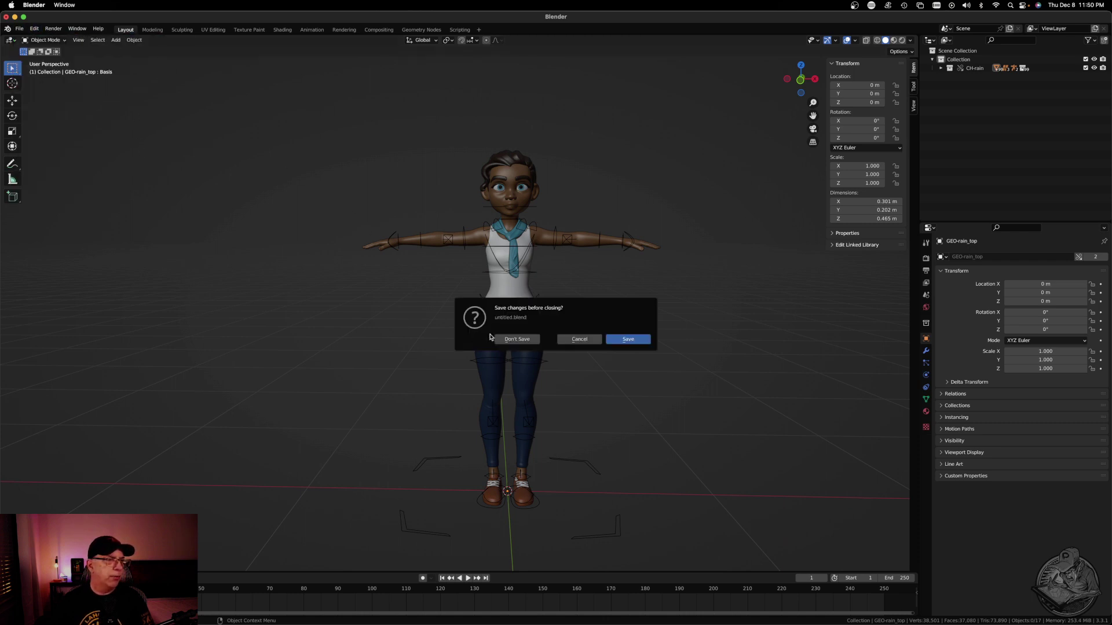
pyautogui.click(513, 339)
pyautogui.moveTo(92, 106); pyautogui.dragTo(629, 382)
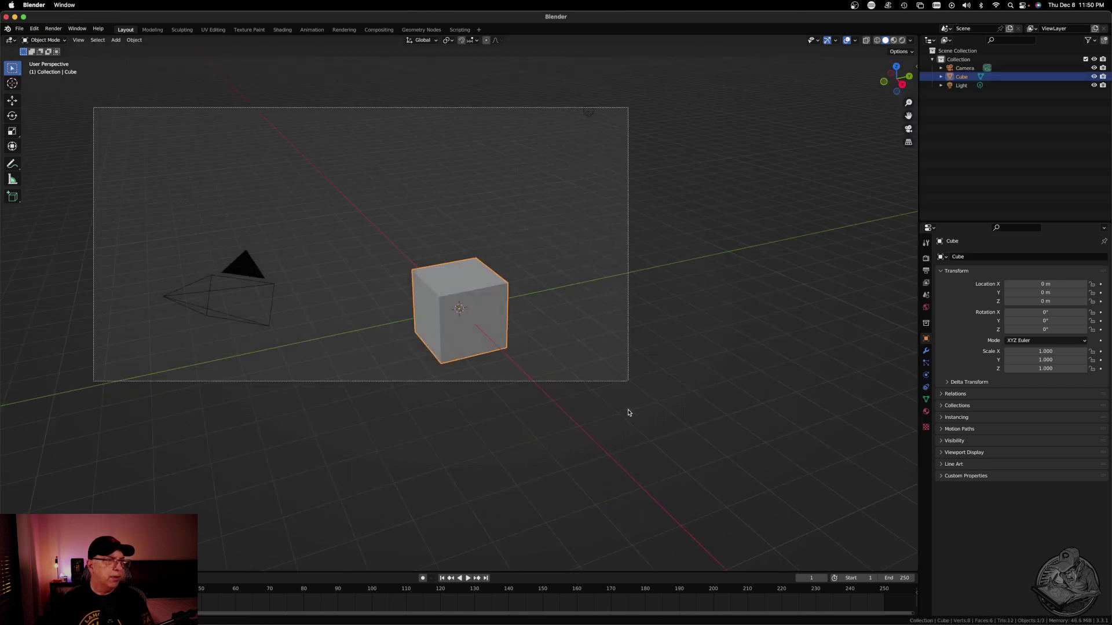
pyautogui.press('x')
pyautogui.click(518, 255)
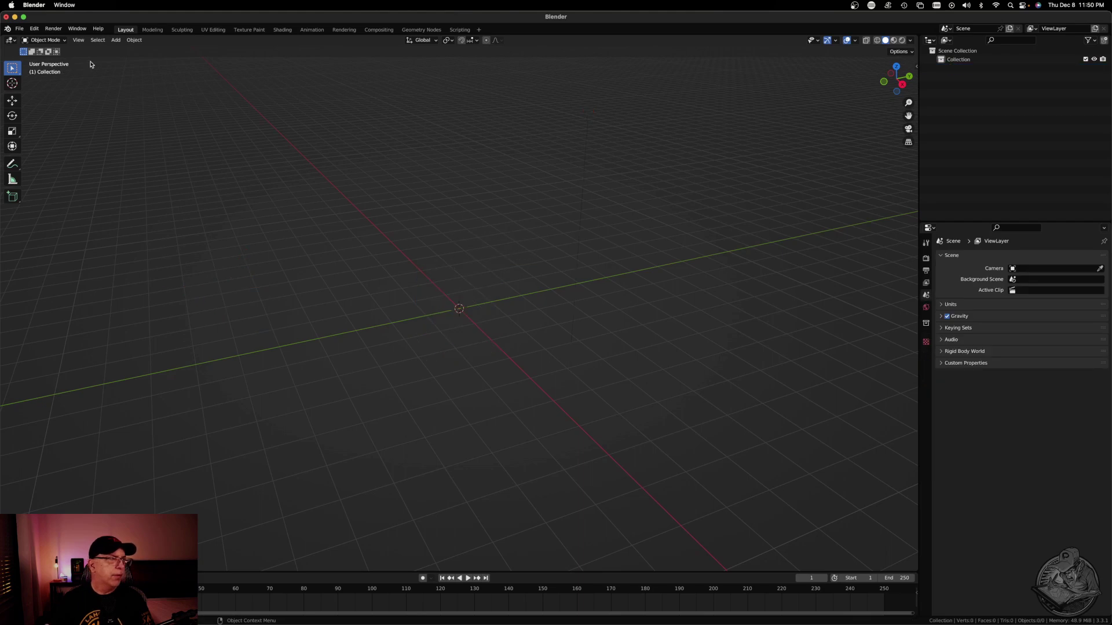
# Link the CH-rain collection from the Rain blend file.
pyautogui.click(19, 29)
pyautogui.click(65, 116)
pyautogui.click(377, 220)
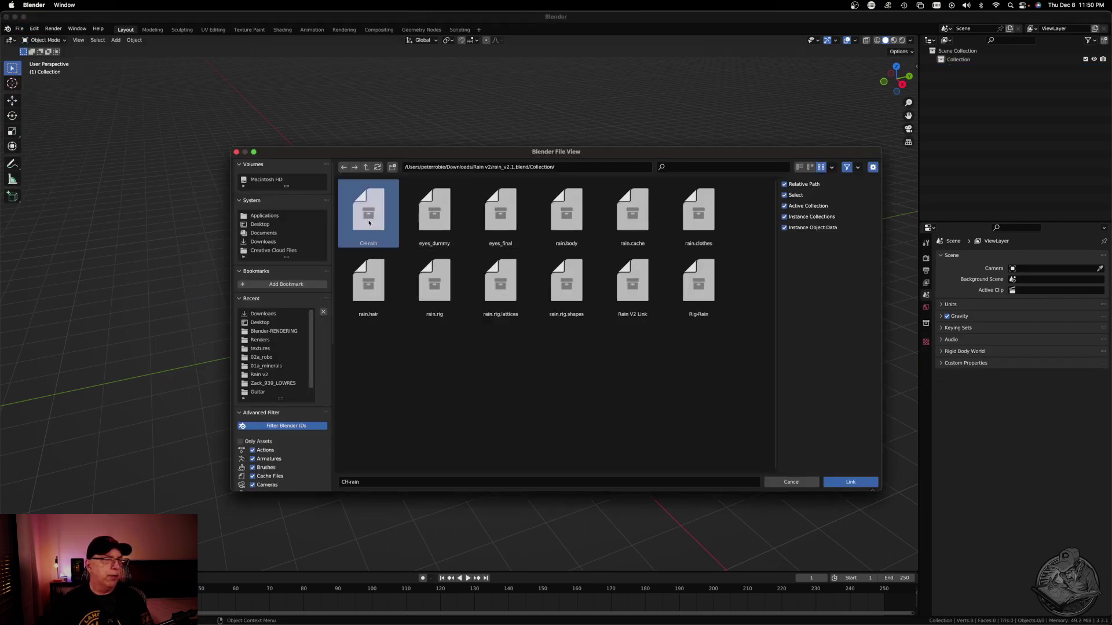
pyautogui.click(850, 483)
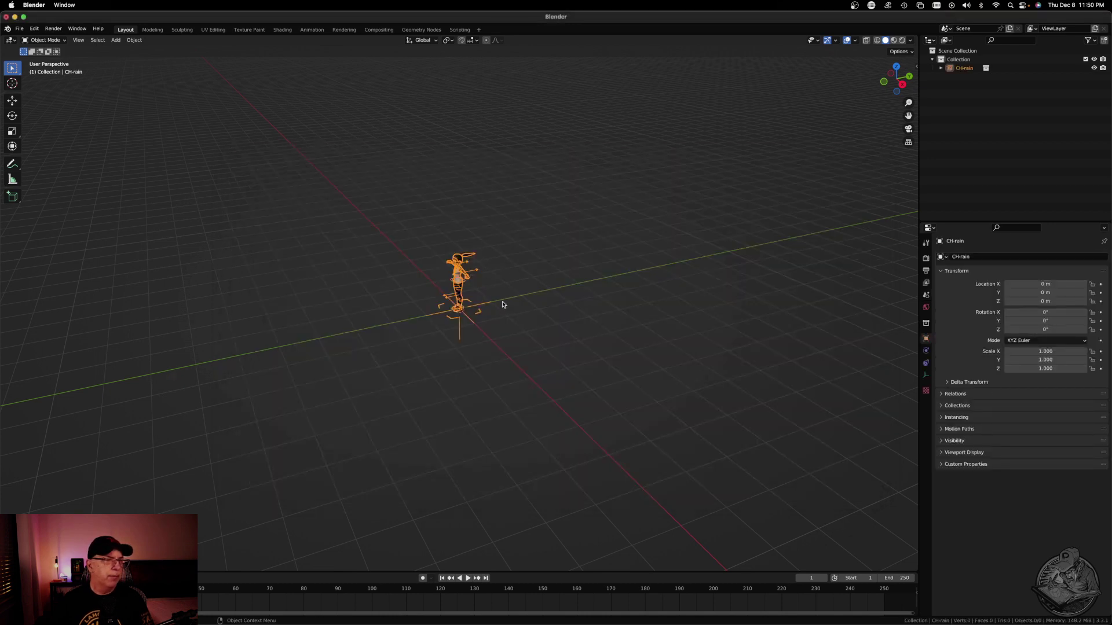
# Make the linked CH-rain collection a library override and select the RIG-rain armature.
pyautogui.click(482, 316)
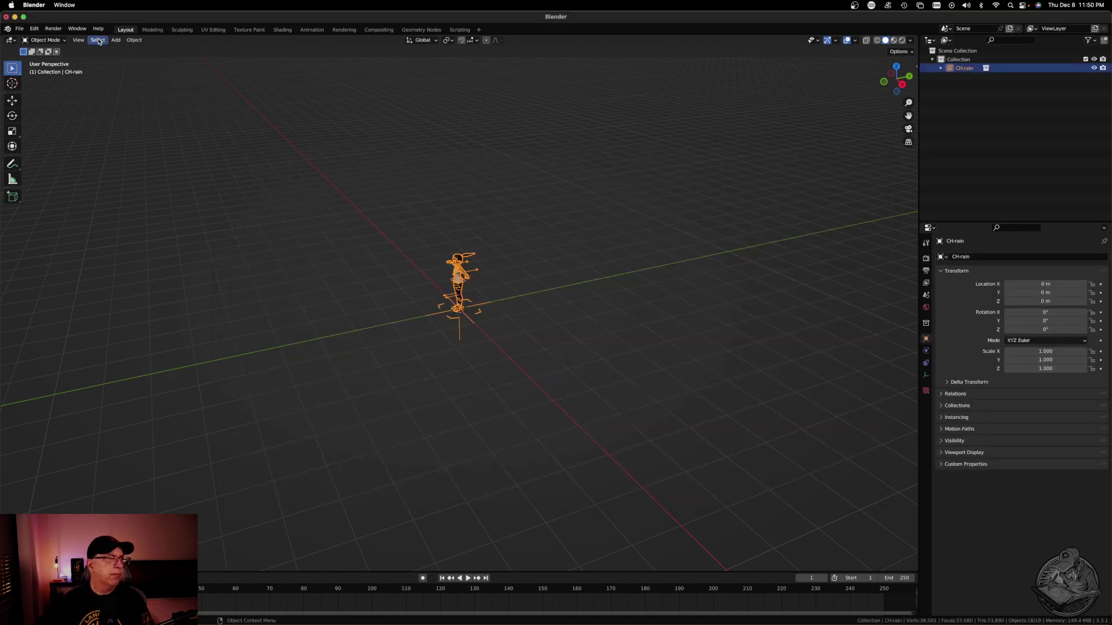
pyautogui.click(135, 40)
pyautogui.moveTo(157, 192)
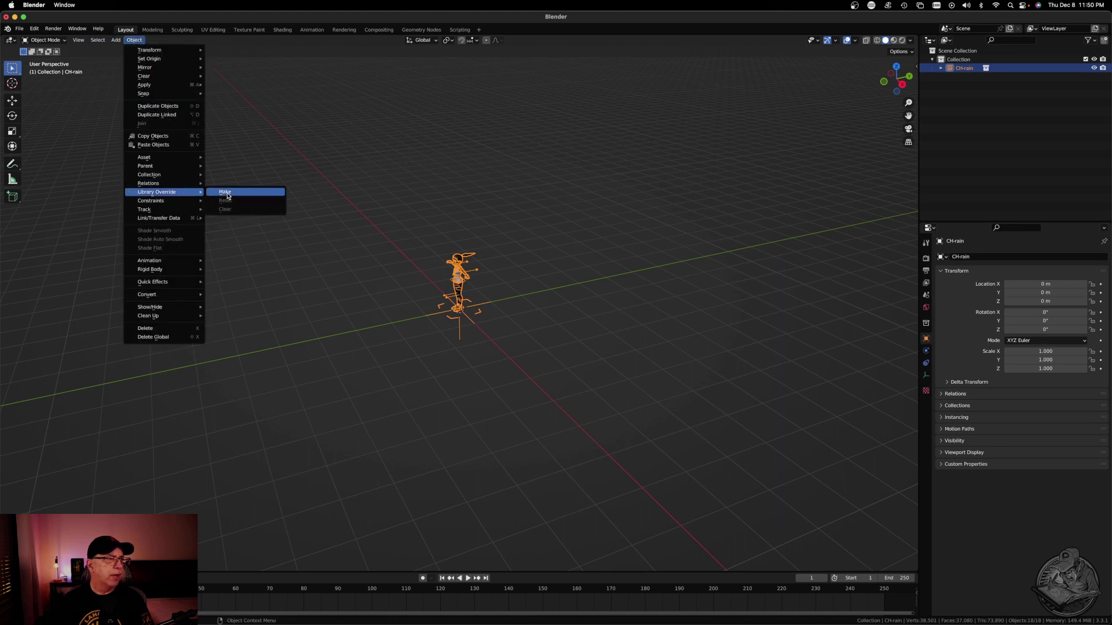
pyautogui.click(238, 194)
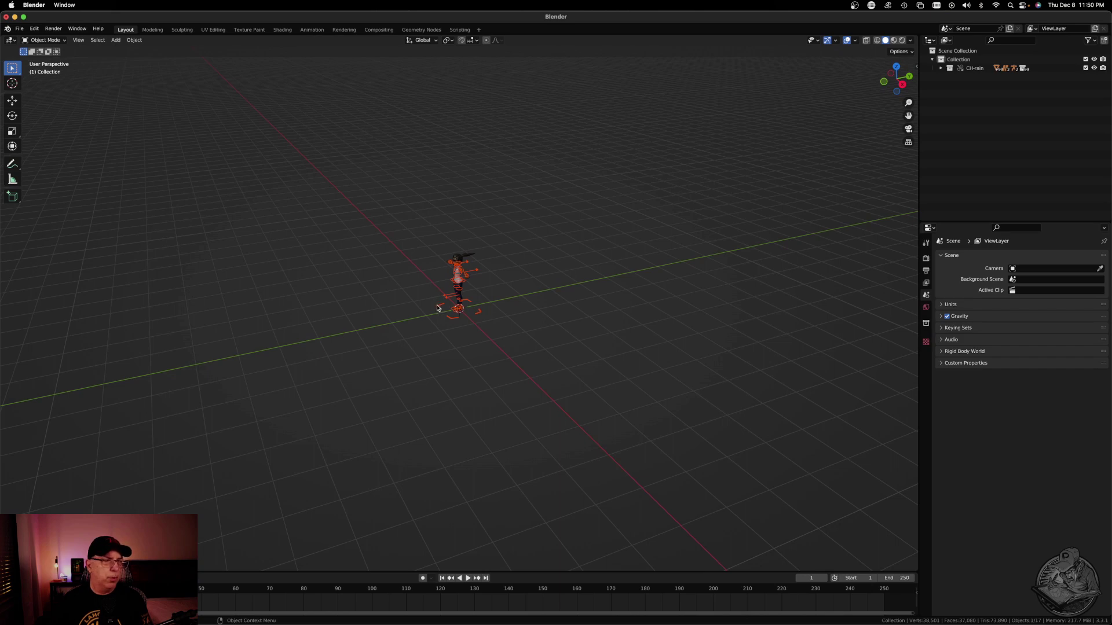
pyautogui.click(439, 309)
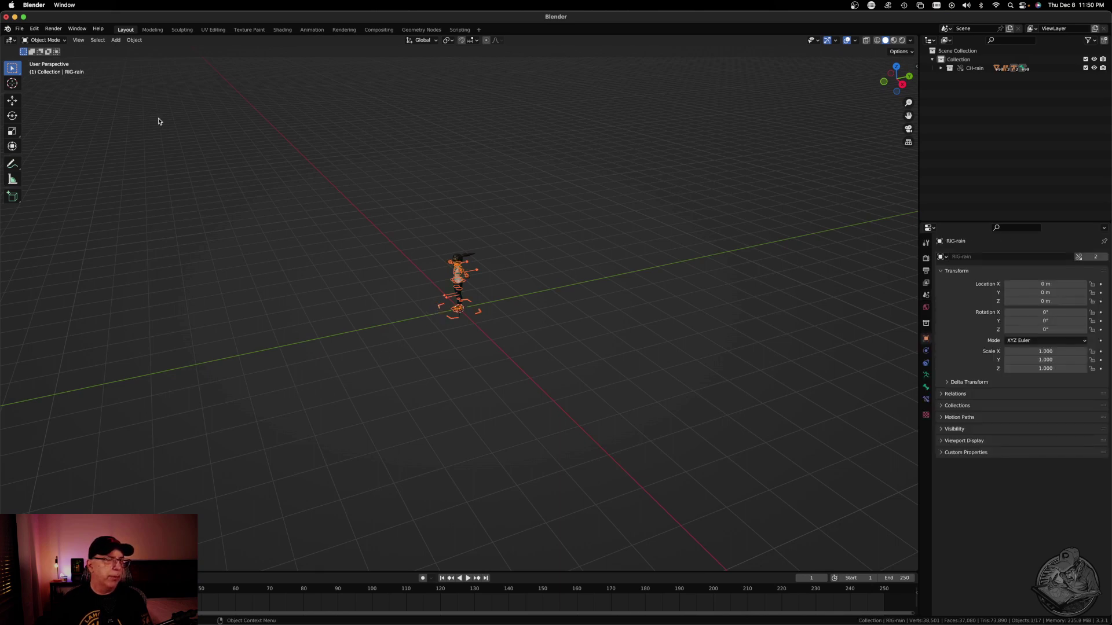
pyautogui.click(60, 42)
# Put the Rain rig in Pose Mode, frame it front-on, and show the Outliner filter options.
pyautogui.click(58, 69)
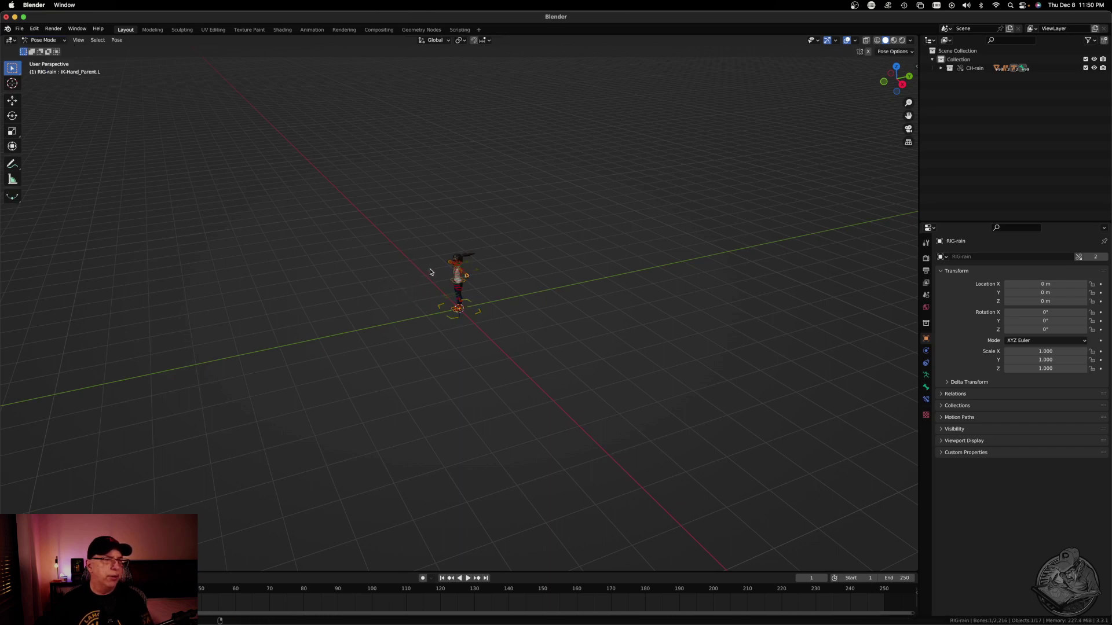
pyautogui.scroll(6, 521, 236)
pyautogui.moveTo(585, 212)
pyautogui.mouseDown(button='middle')
pyautogui.moveTo(630, 181)
pyautogui.moveTo(568, 347)
pyautogui.moveTo(574, 315)
pyautogui.moveTo(547, 342)
pyautogui.mouseUp(button='middle')
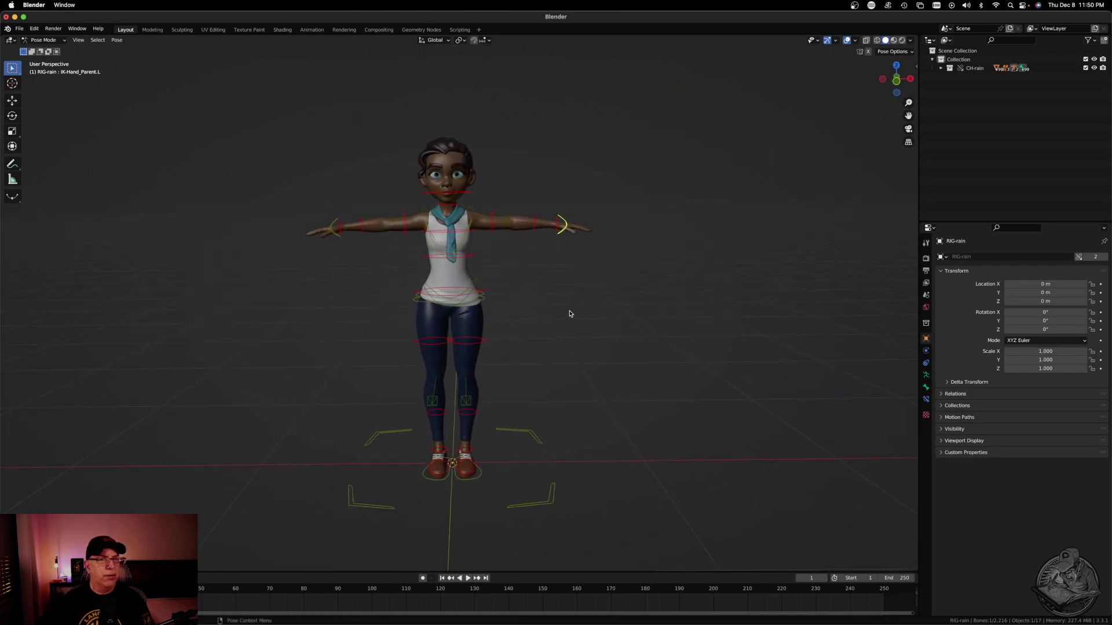
pyautogui.click(1089, 40)
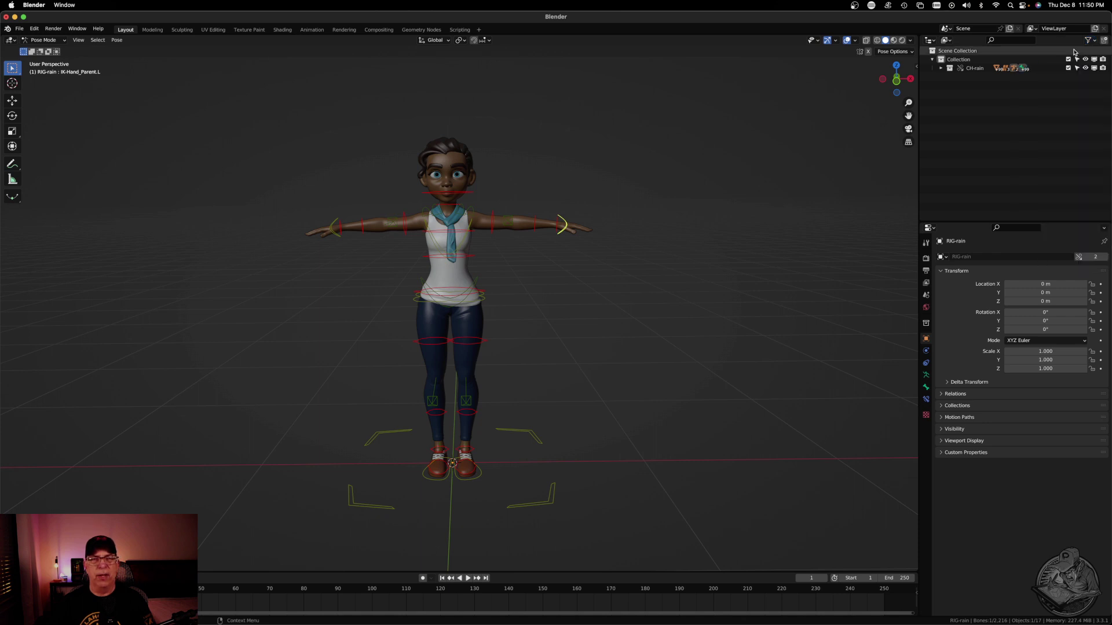
# Expand CH-rain, keep rain.rig hidden and viewport-disabled, then cycle the rig back into Pose Mode.
pyautogui.click(941, 68)
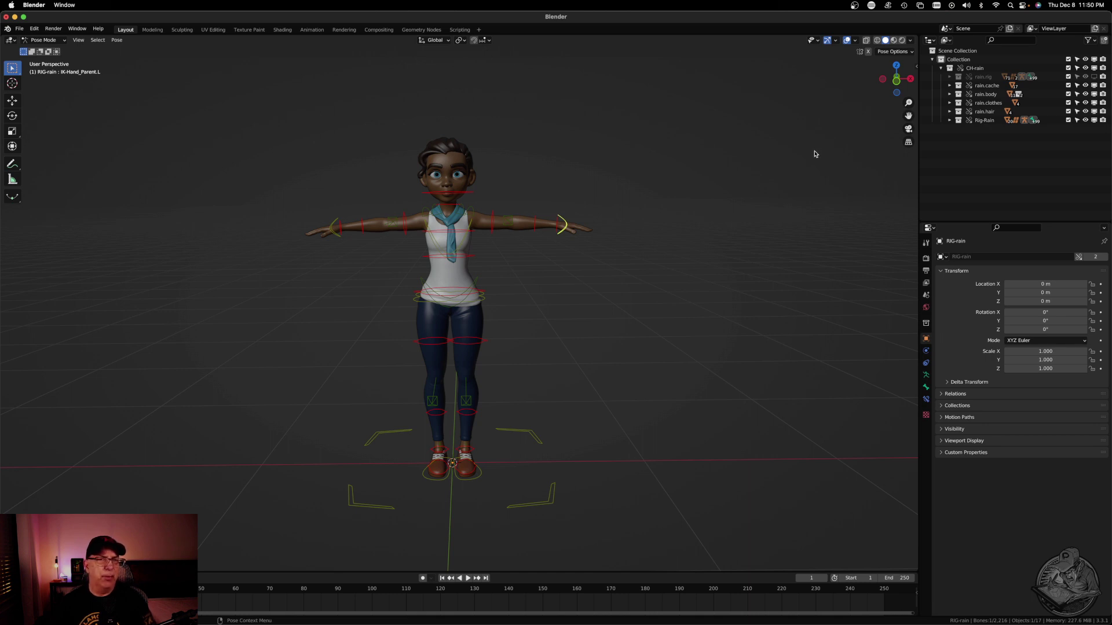
pyautogui.click(1085, 79)
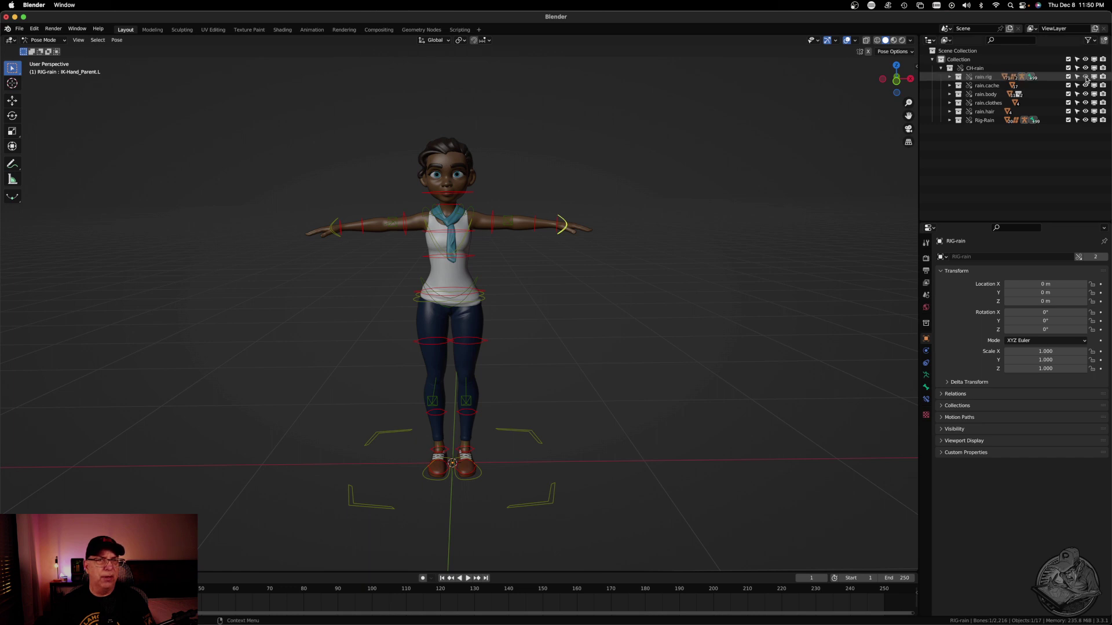
pyautogui.click(1086, 79)
pyautogui.click(1095, 77)
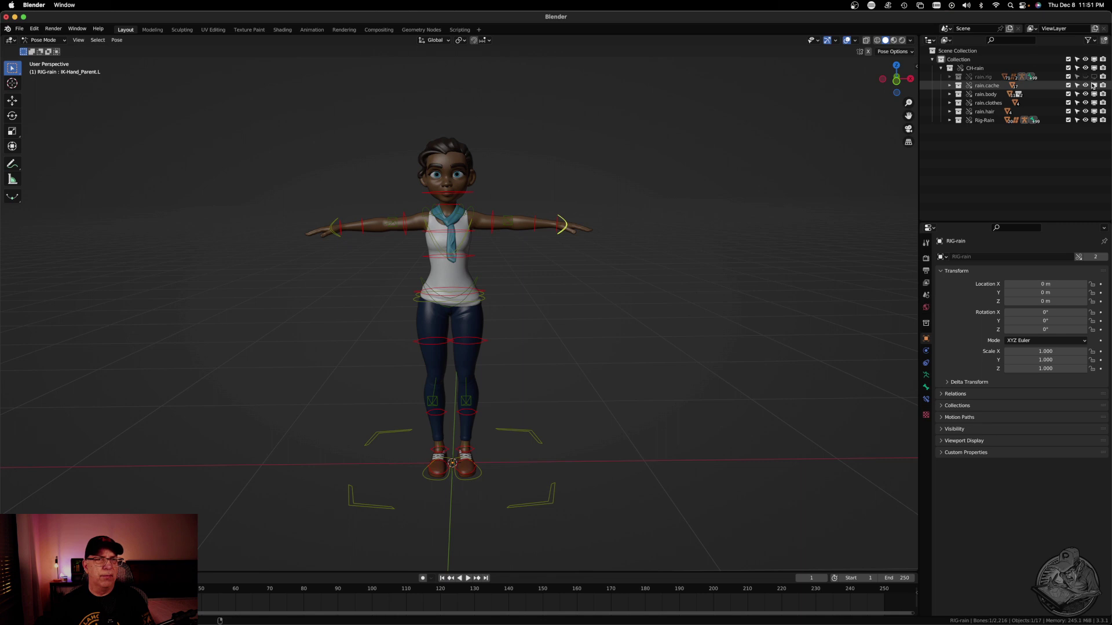
pyautogui.hotkey('ctrl', 'Tab')
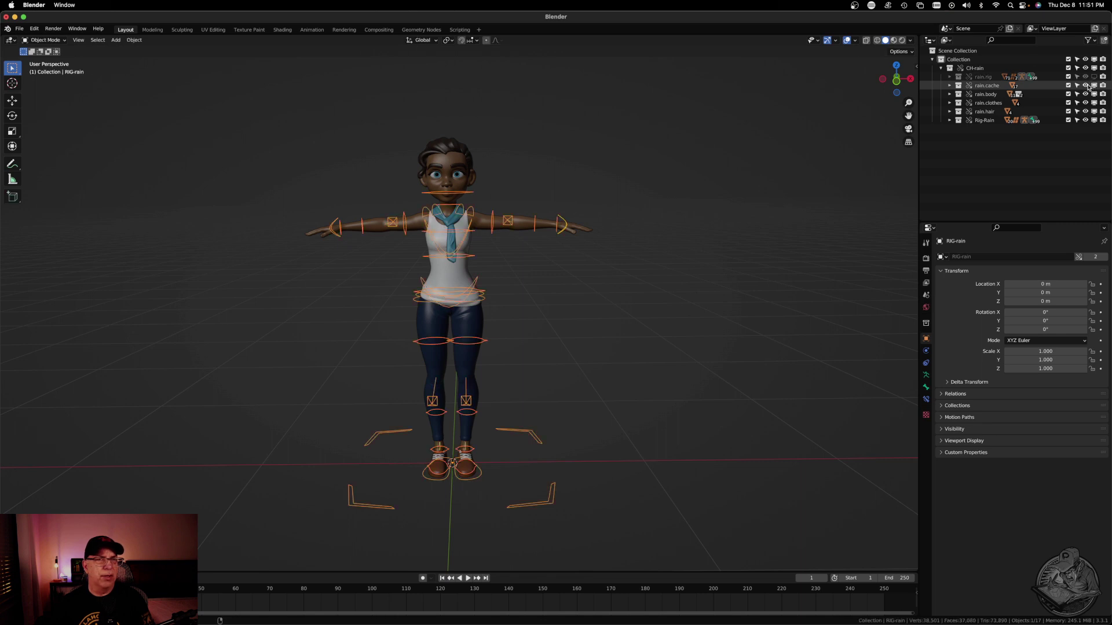
pyautogui.hotkey('ctrl', 'Tab')
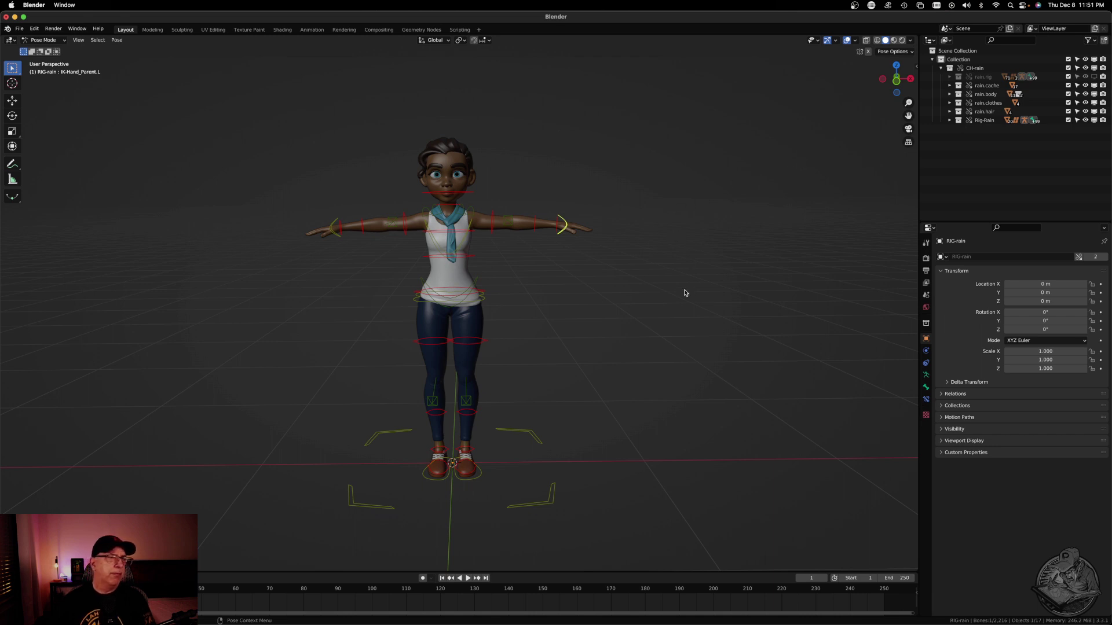
# Show the sidebar's CloudRig tab with Rain's Character, Layers and Settings panels.
pyautogui.press('n')
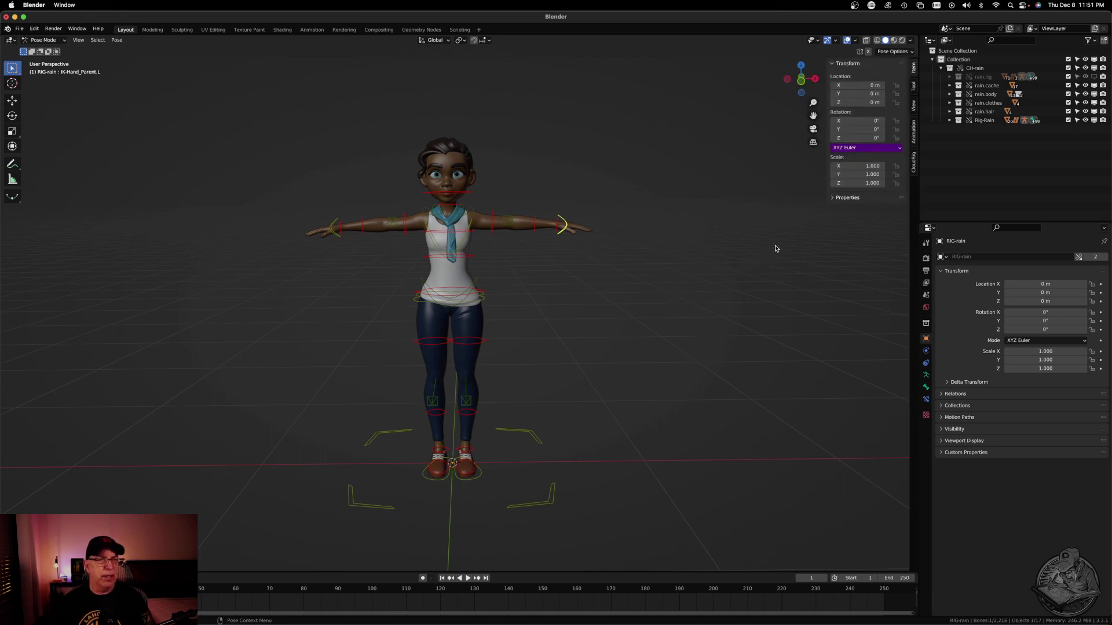
pyautogui.click(914, 160)
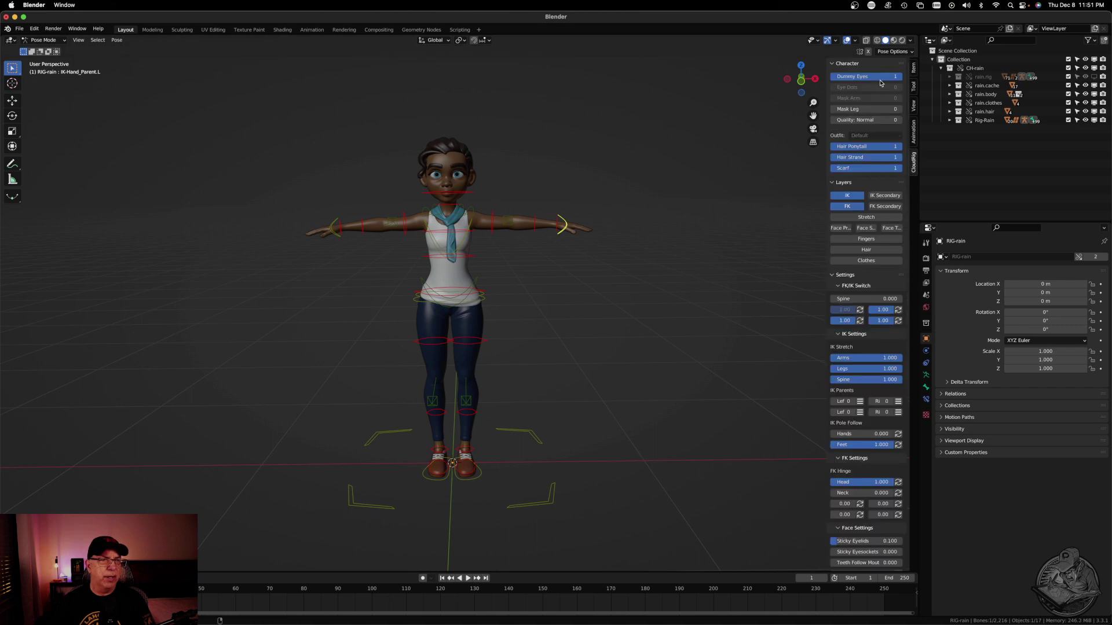